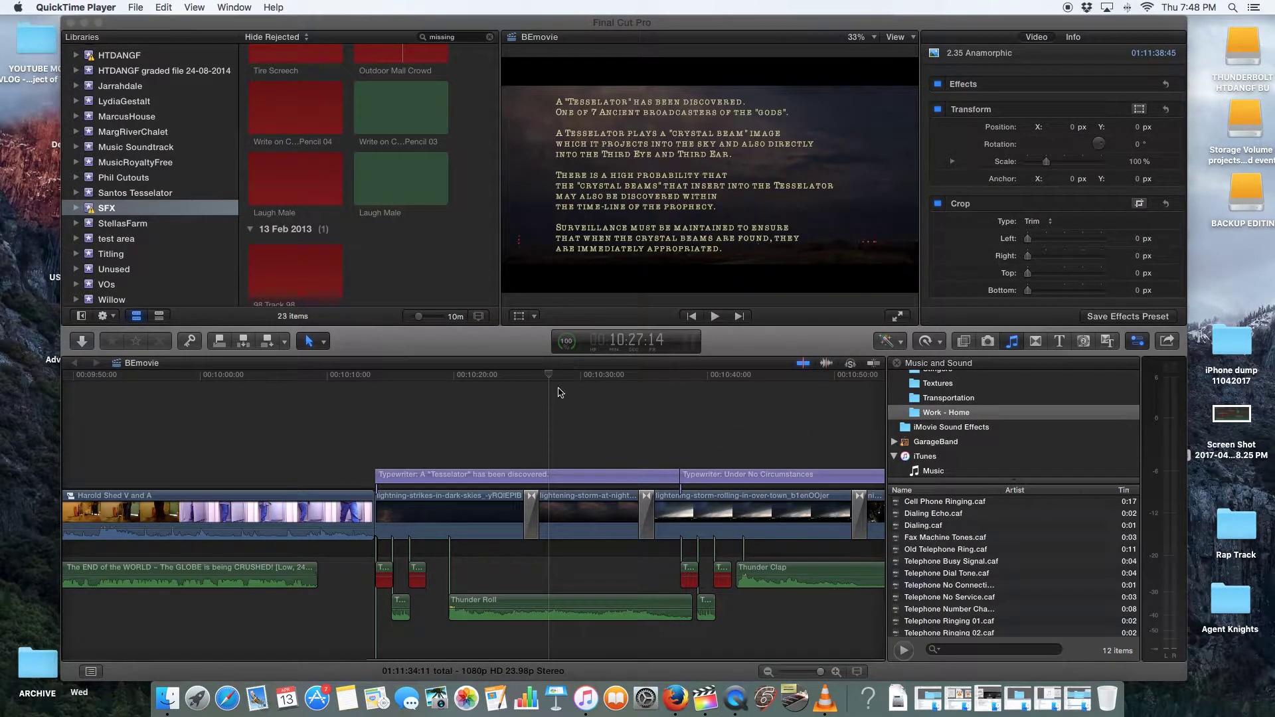
# Scroll the browser back up to the 15 Mar 2013 group of clips
pyautogui.scroll(2, 445, 252)
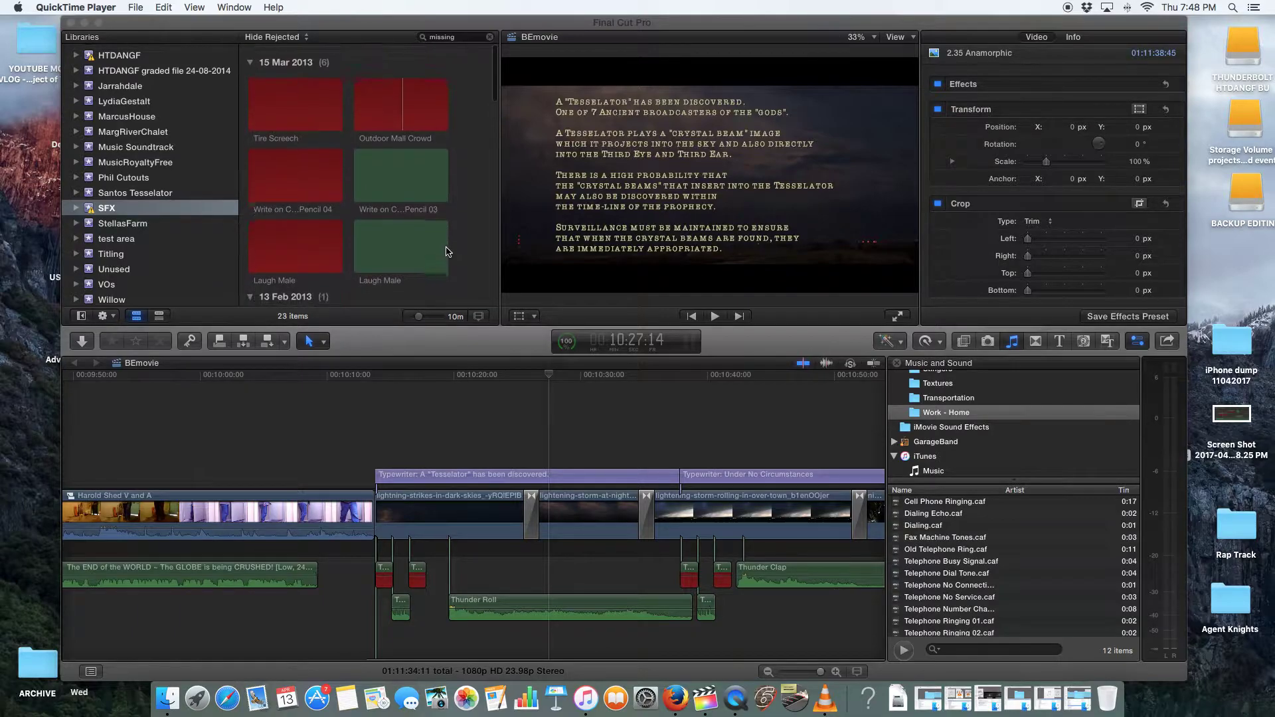
# Select Tire Screech, Outdoor Mall Crowd, the red pencil-writing clip and Laugh Male together
pyautogui.click(301, 115)
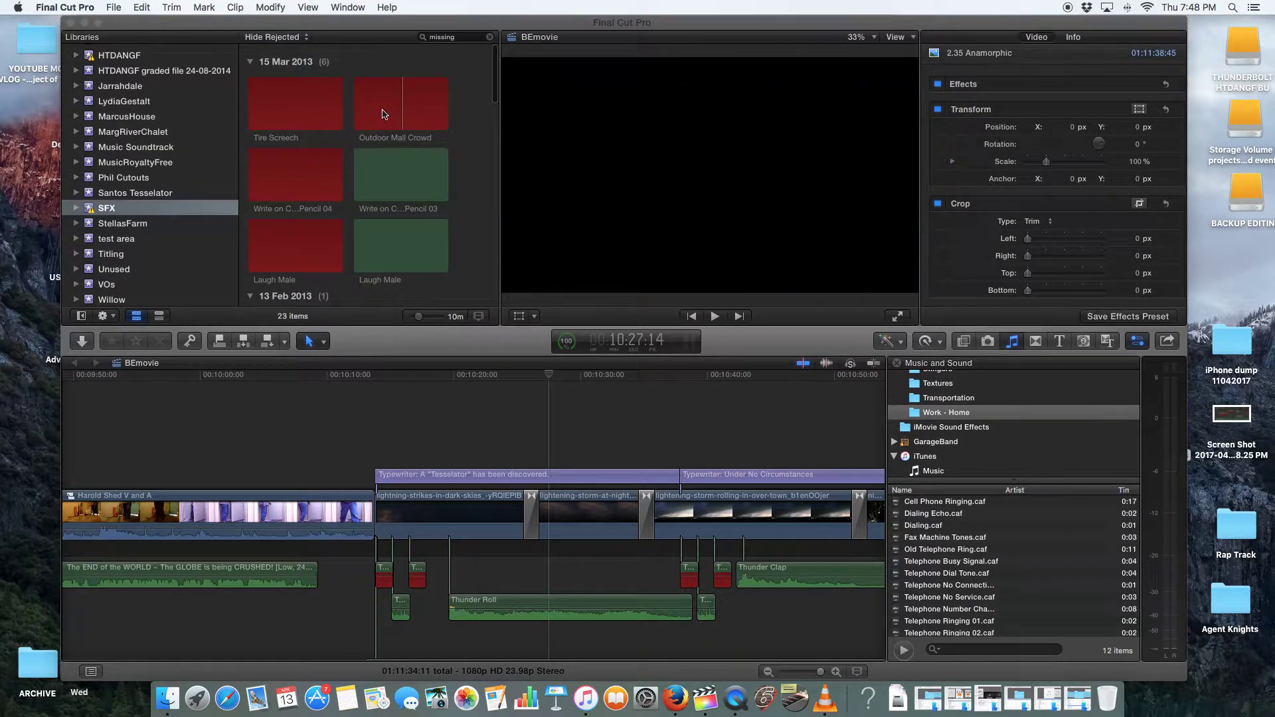
pyautogui.click(392, 111)
pyautogui.click(322, 116)
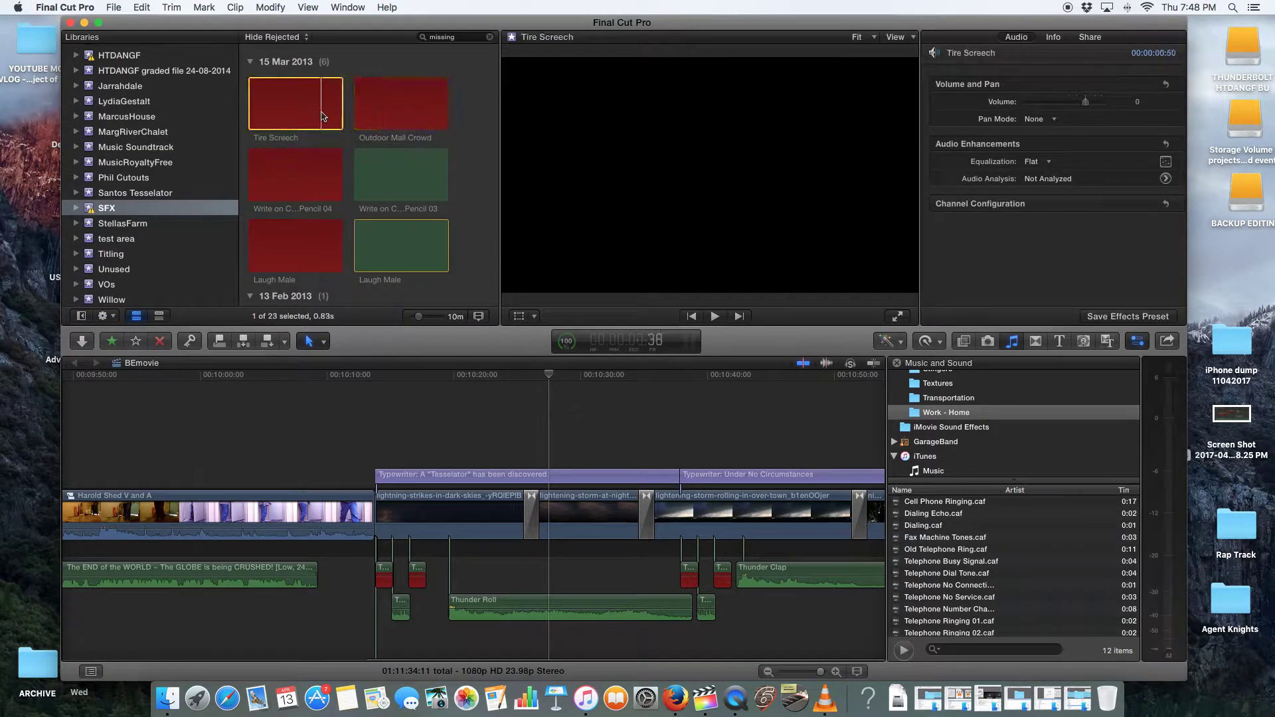
pyautogui.keyDown('super'); pyautogui.click(387, 123); pyautogui.keyUp('super')
pyautogui.keyDown('super'); pyautogui.click(307, 176); pyautogui.keyUp('super')
pyautogui.keyDown('super'); pyautogui.click(303, 246); pyautogui.keyUp('super')
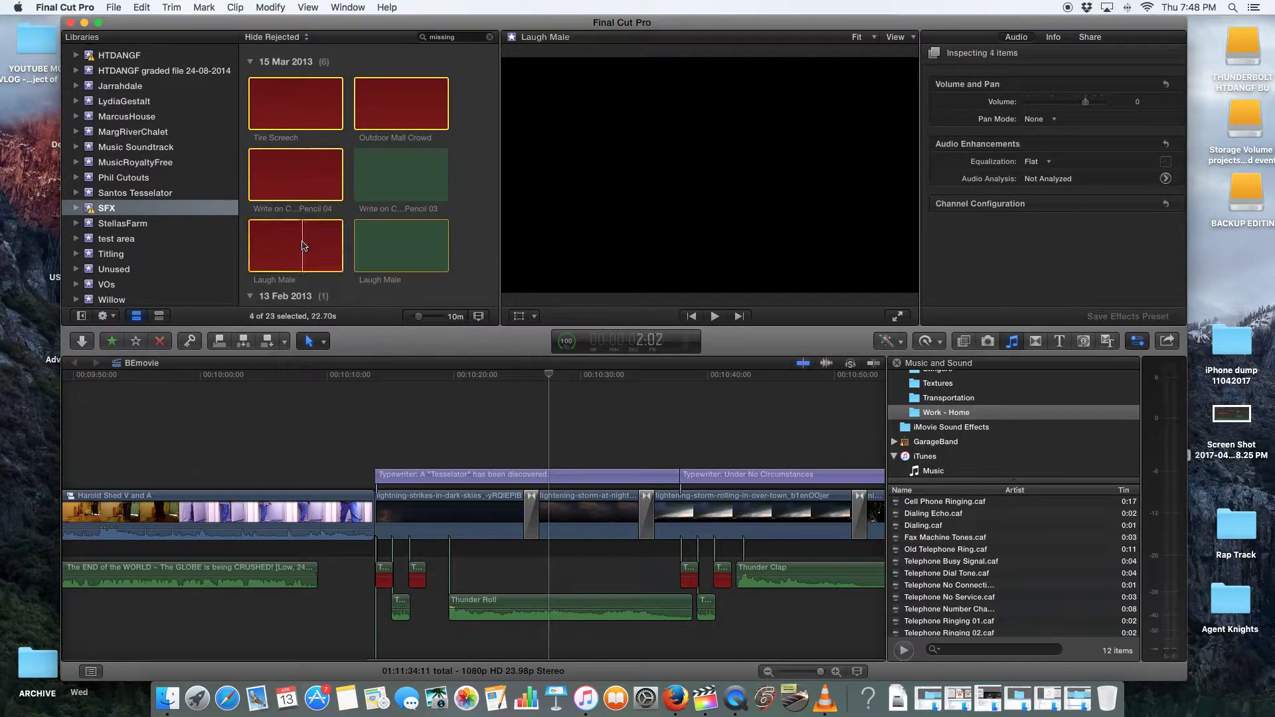
# Add 98 Track 98 and 65 Distant Pain to the selection, making six red missing clips
pyautogui.scroll(-4, 304, 246)
pyautogui.keyDown('super'); pyautogui.click(303, 241); pyautogui.keyUp('super')
pyautogui.scroll(-2, 304, 240)
pyautogui.keyDown('super'); pyautogui.click(303, 232); pyautogui.keyUp('super')
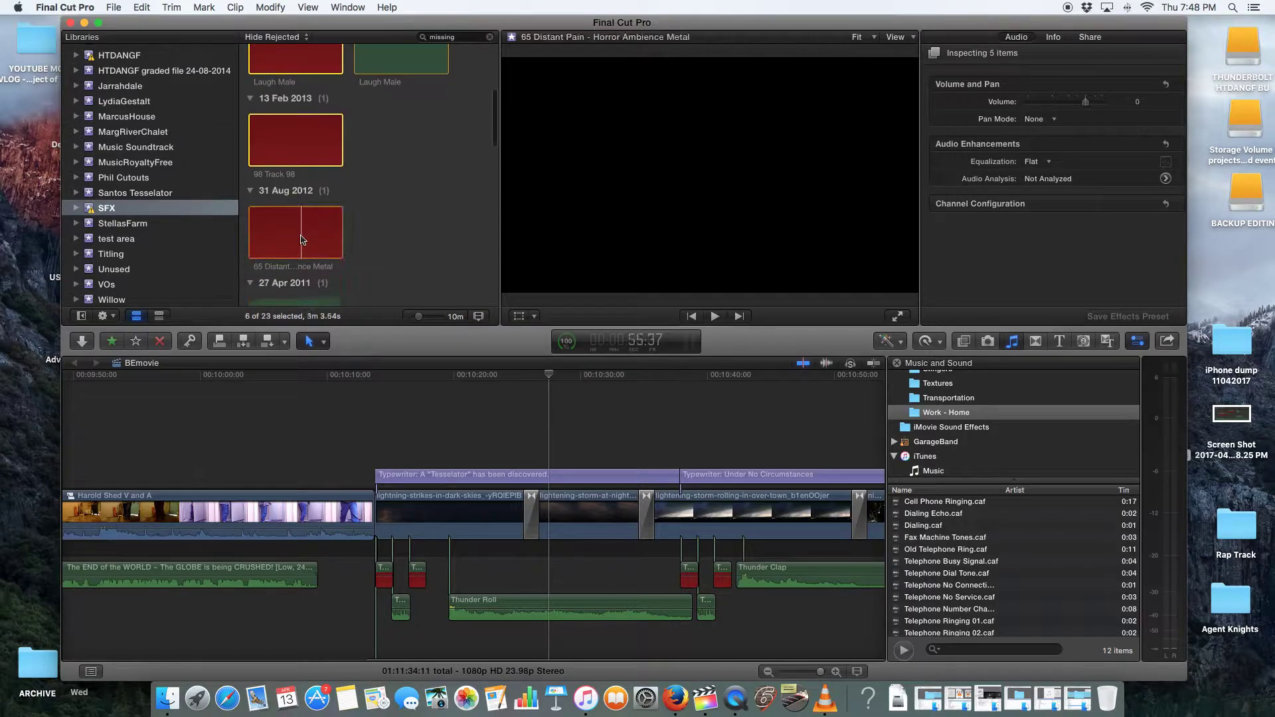
pyautogui.scroll(6, 304, 199)
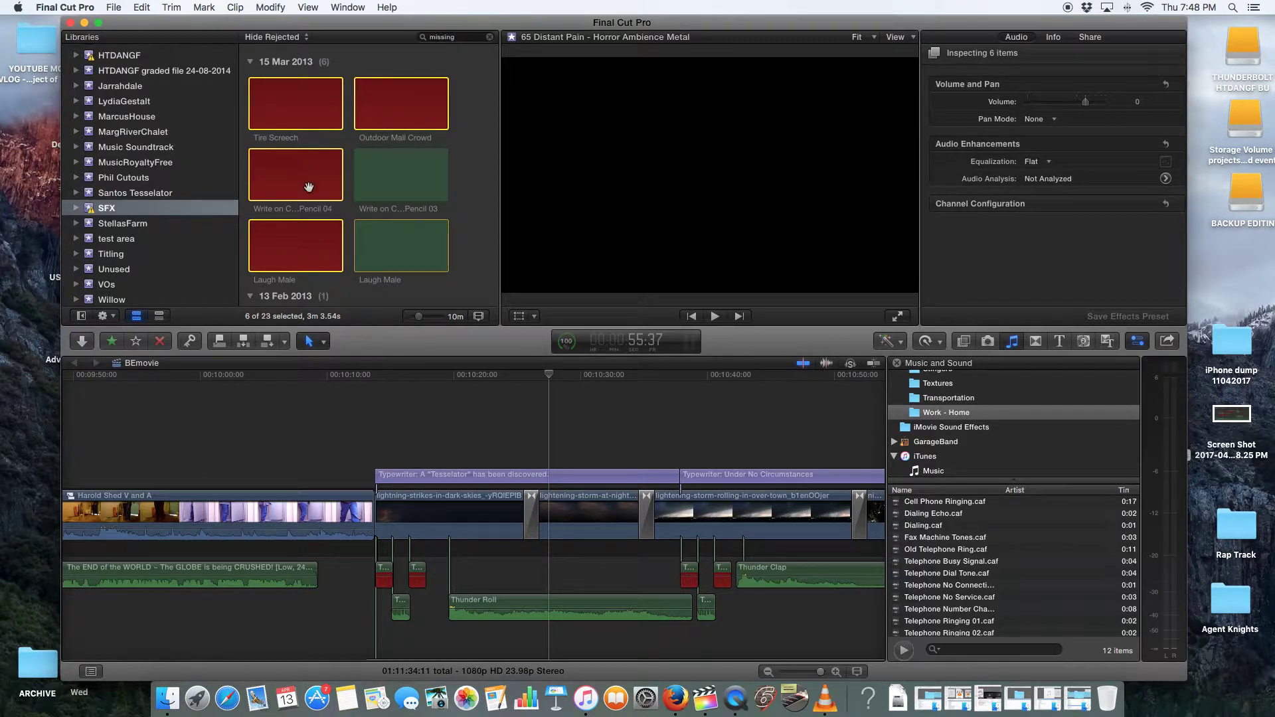
pyautogui.scroll(-8, 406, 242)
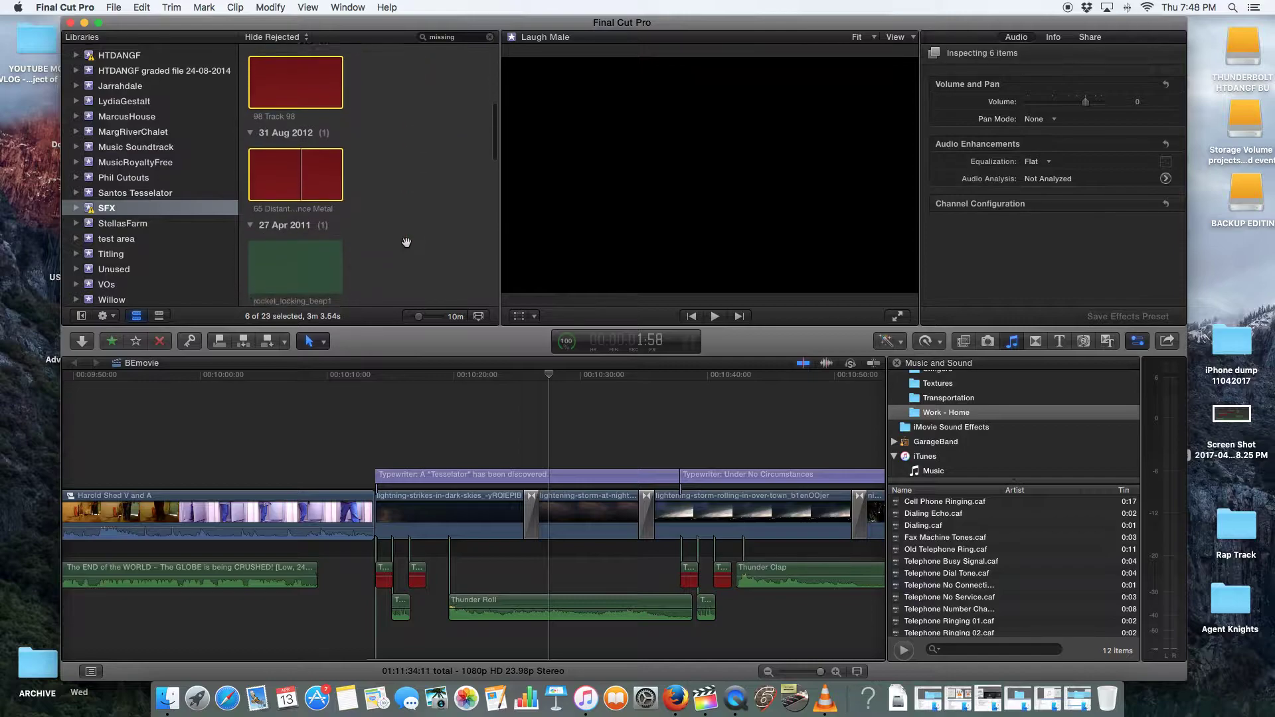
pyautogui.scroll(-4, 406, 242)
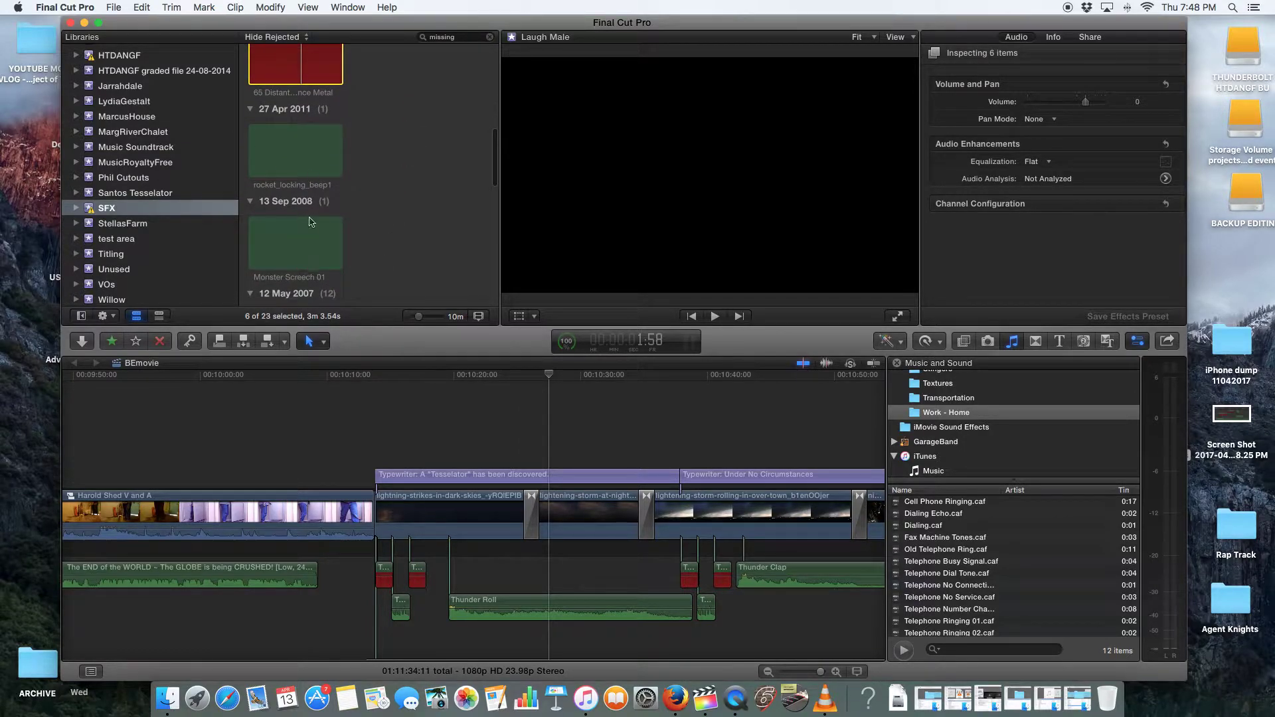
pyautogui.scroll(12, 396, 160)
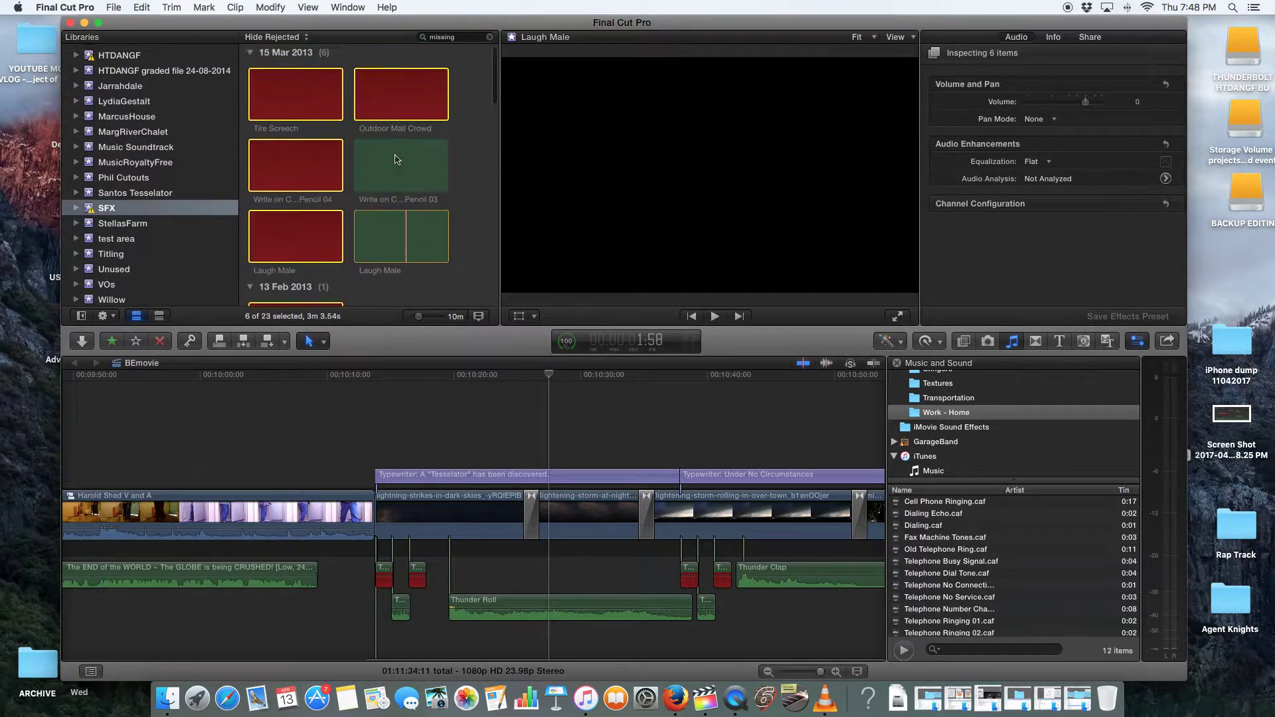
pyautogui.scroll(-12, 399, 245)
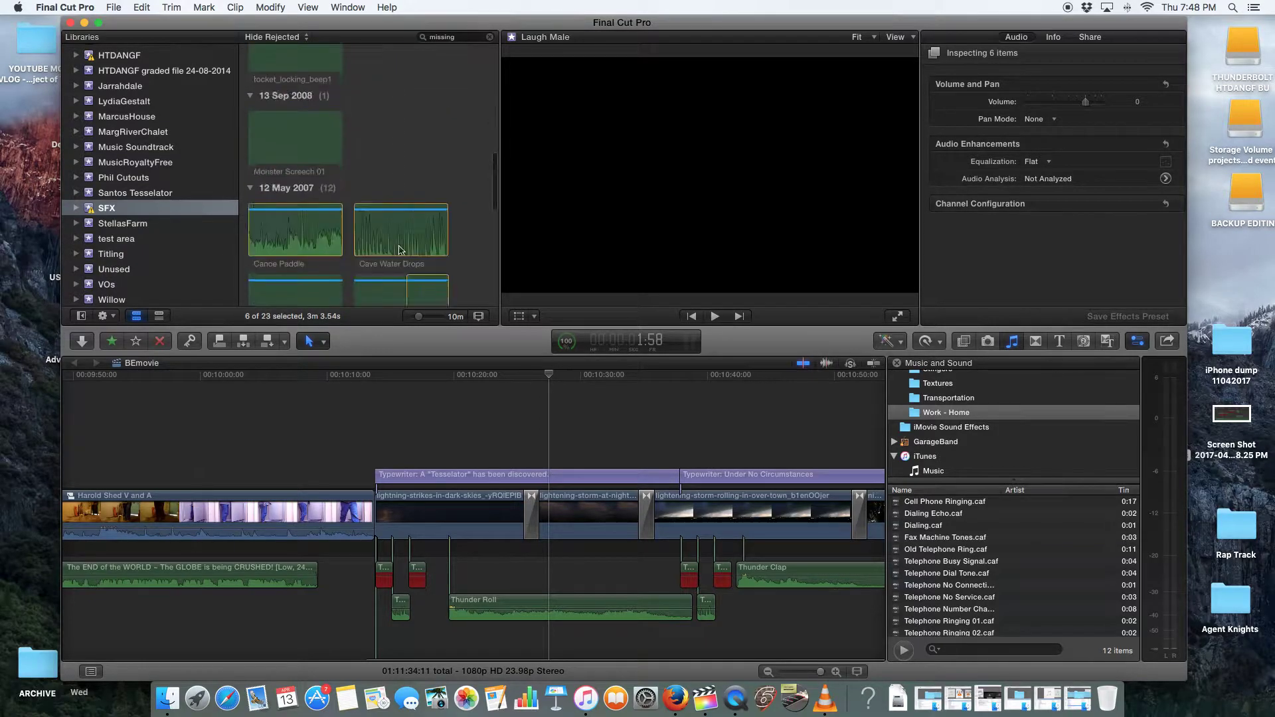
pyautogui.scroll(2, 399, 250)
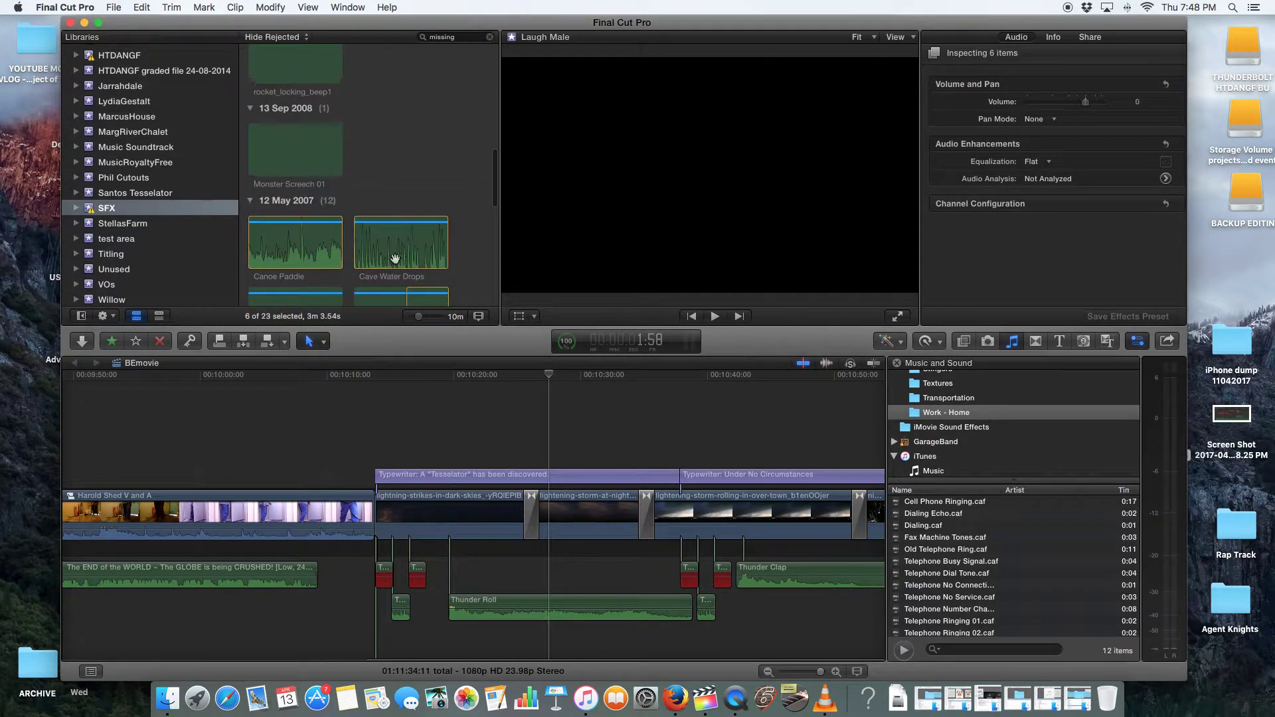
pyautogui.scroll(6, 356, 179)
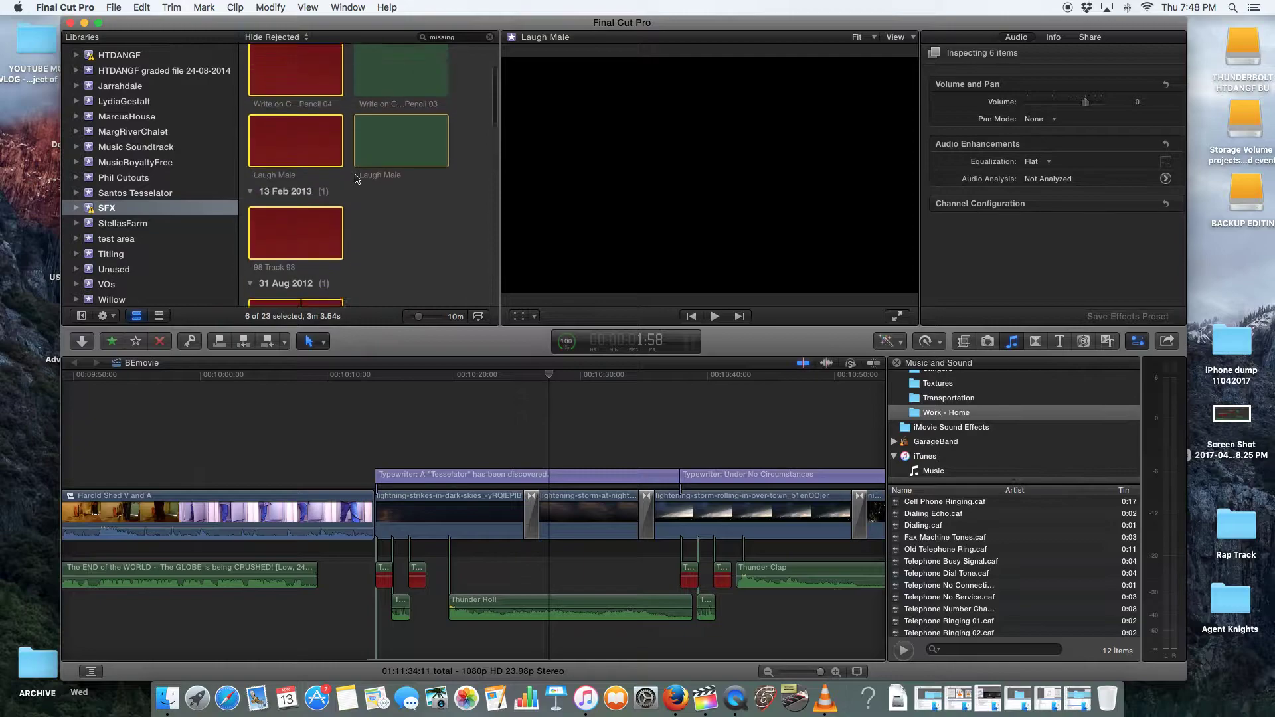
pyautogui.scroll(3, 398, 153)
pyautogui.scroll(-6, 368, 194)
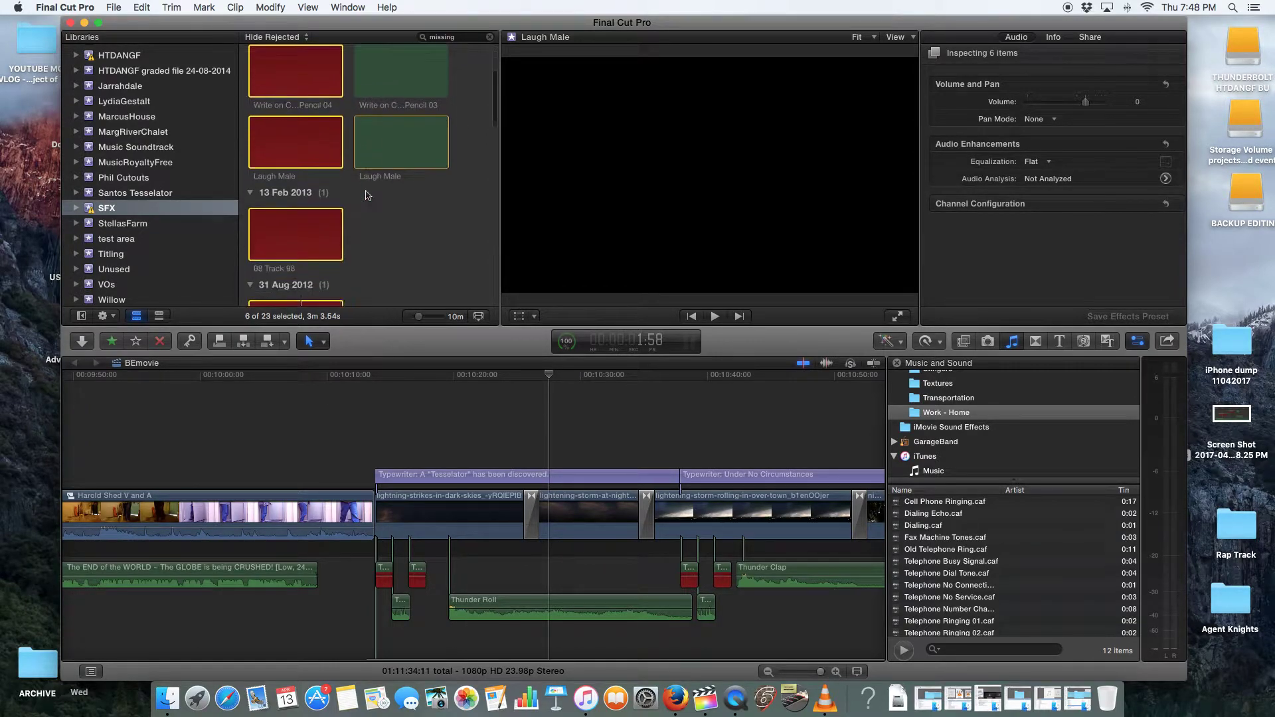
pyautogui.scroll(6, 372, 169)
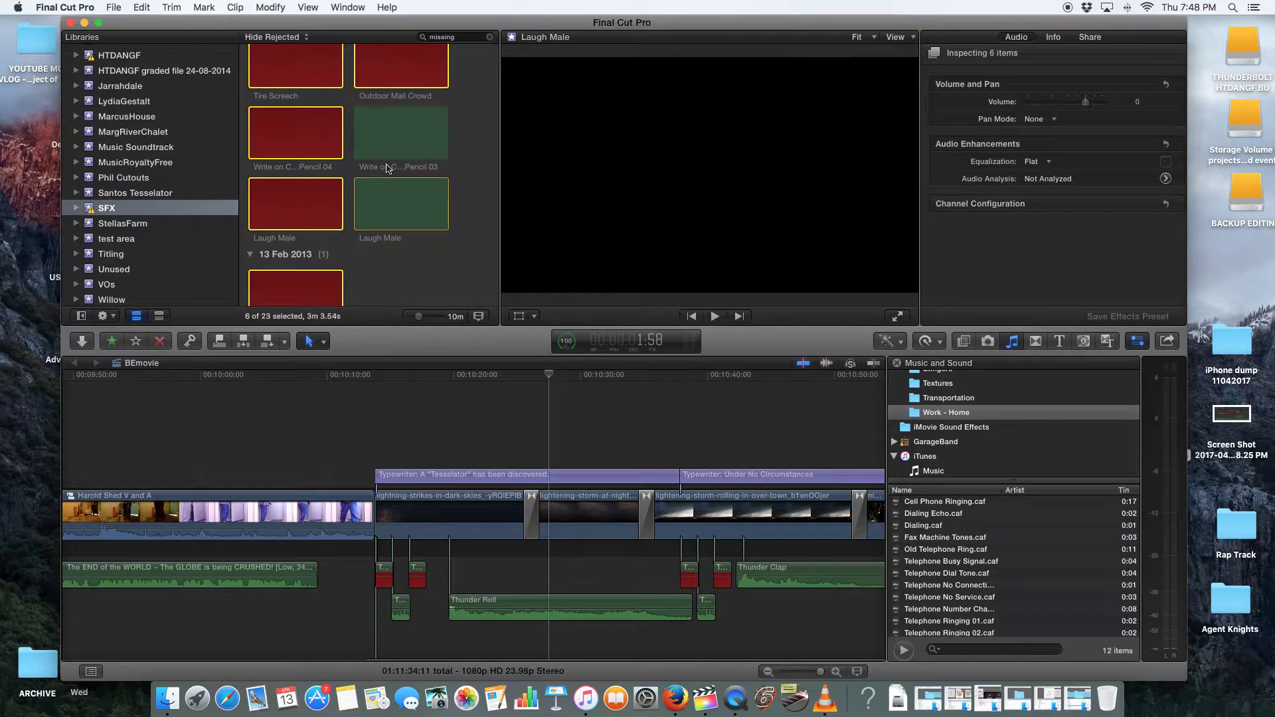
# Open Storage Volume 2 and go into SOUND-EFFECTS Libraries and BEATS > SFX SOUND EFFECTS
pyautogui.click(1245, 132)
pyautogui.press('super+o')
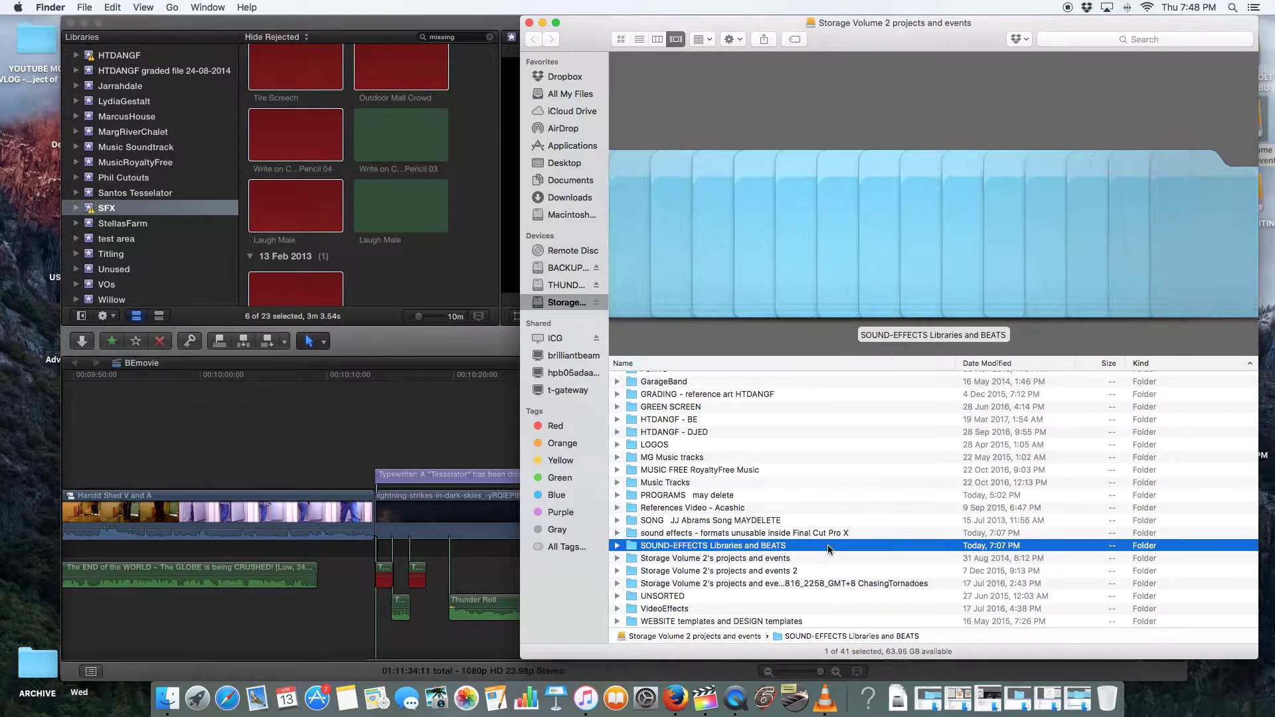
pyautogui.doubleClick(827, 544)
pyautogui.doubleClick(807, 556)
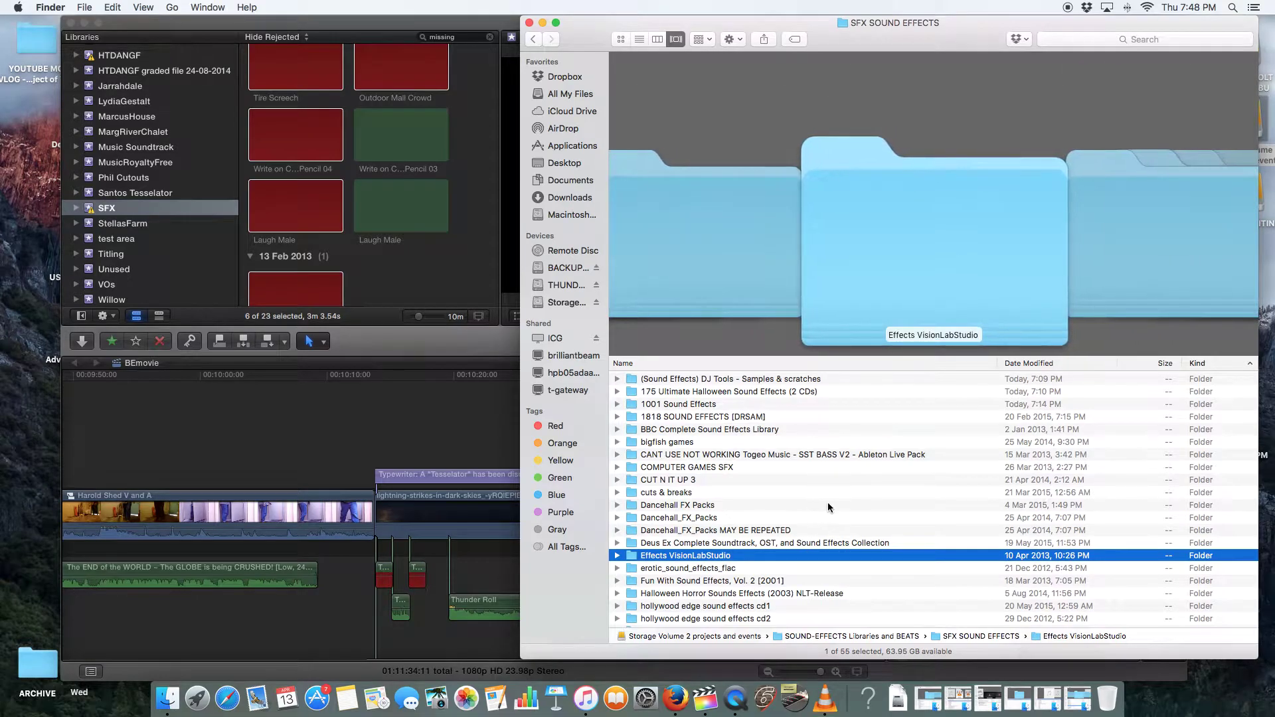
# Browse into 1818 SOUND EFFECTS [DRSAM], preview ah.mp3, then minimize the Finder window
pyautogui.click(828, 504)
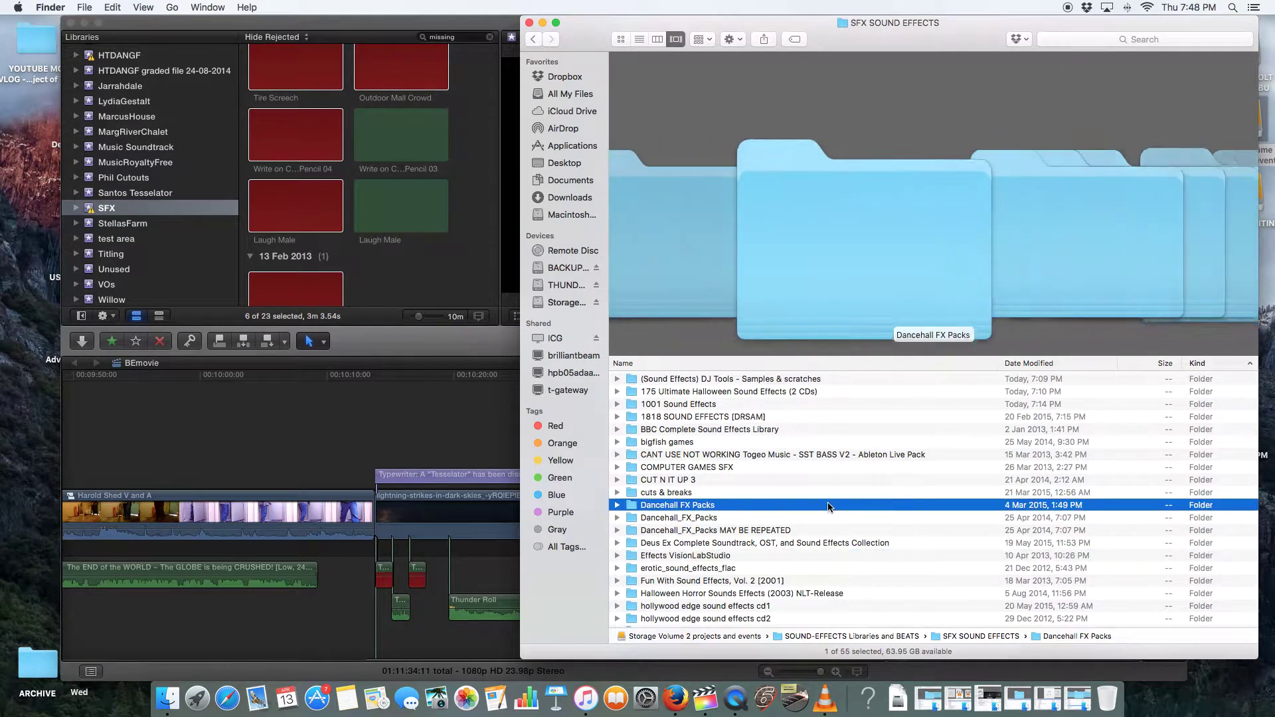
pyautogui.click(841, 404)
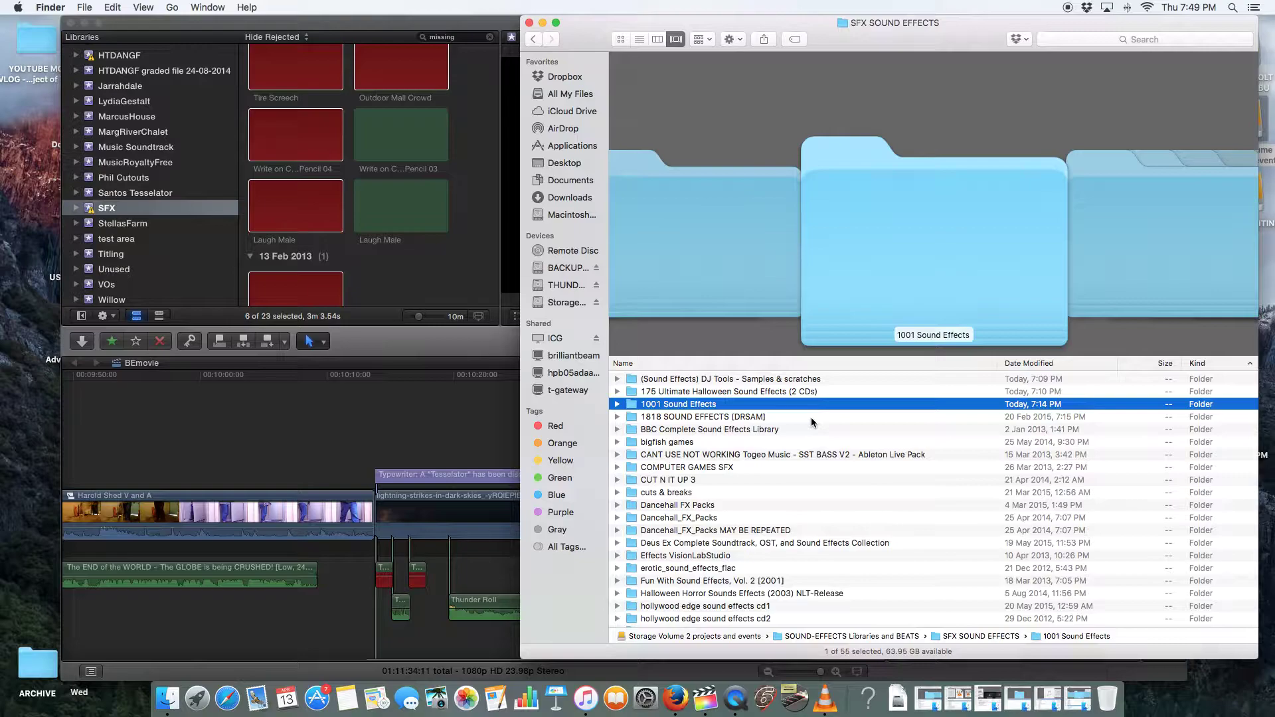
pyautogui.doubleClick(811, 417)
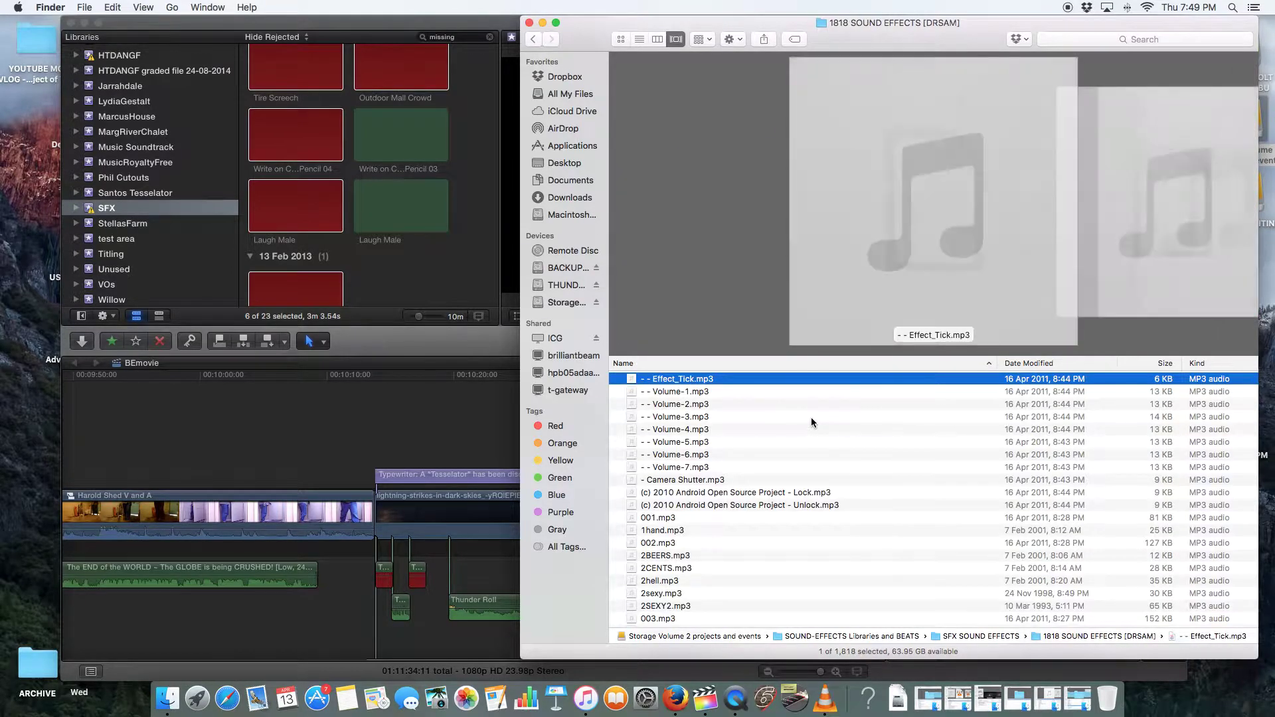
pyautogui.scroll(-6, 811, 417)
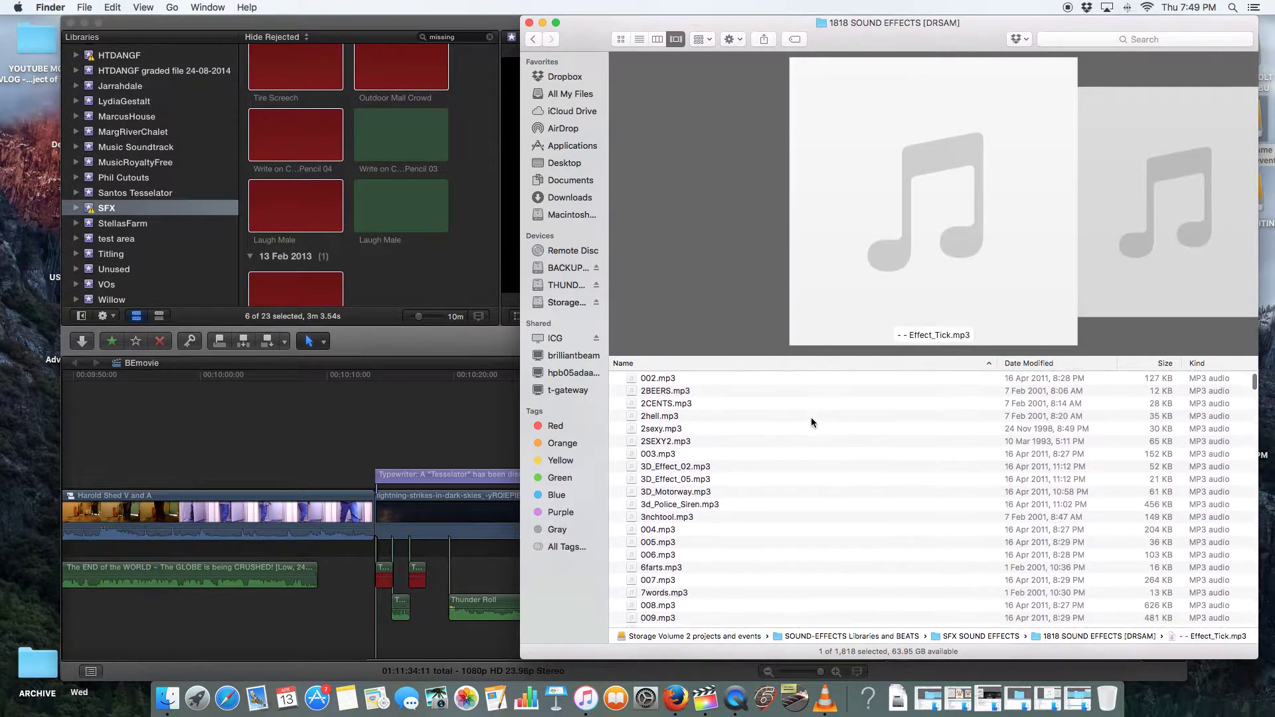
pyautogui.scroll(-5, 811, 417)
pyautogui.click(810, 461)
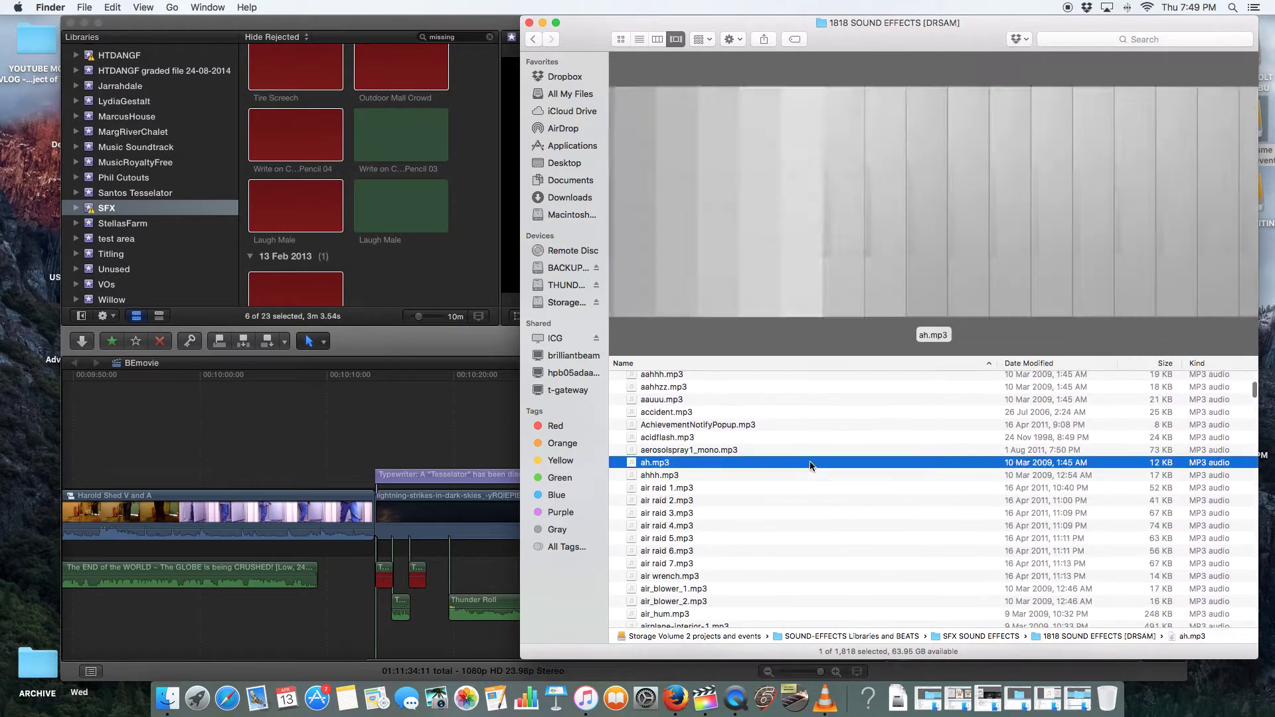
pyautogui.scroll(-8, 810, 465)
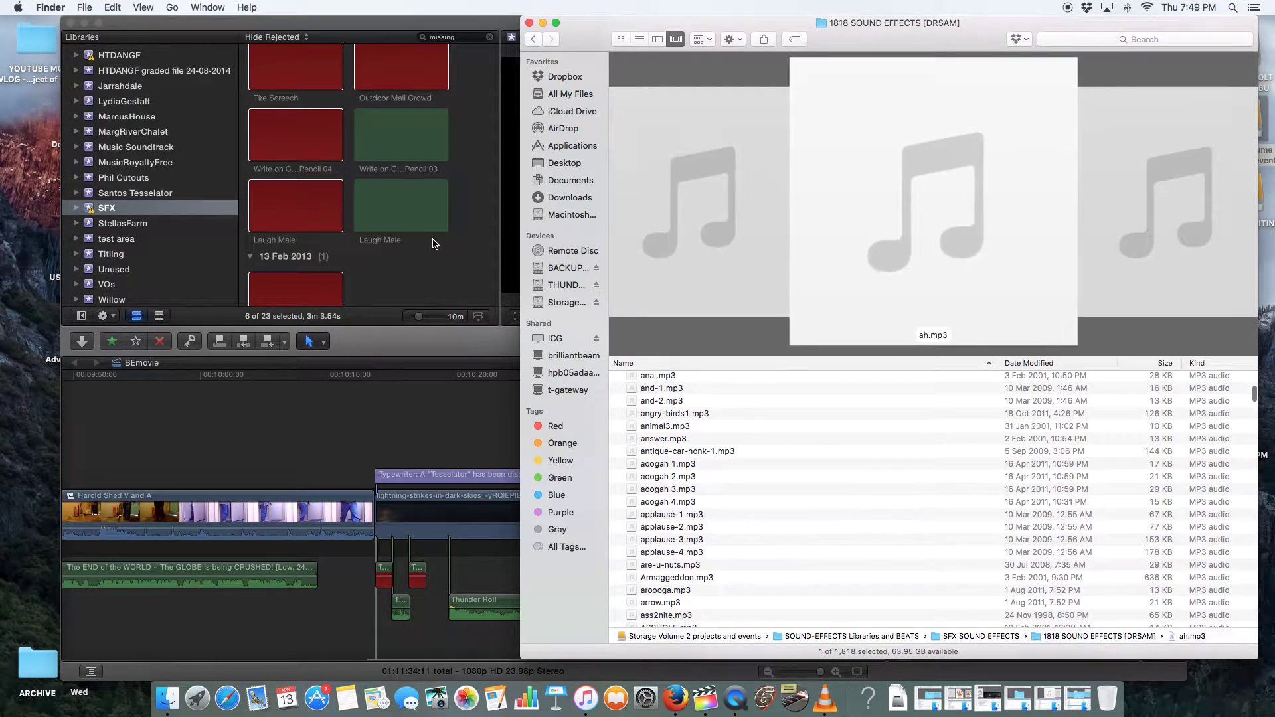
pyautogui.click(543, 22)
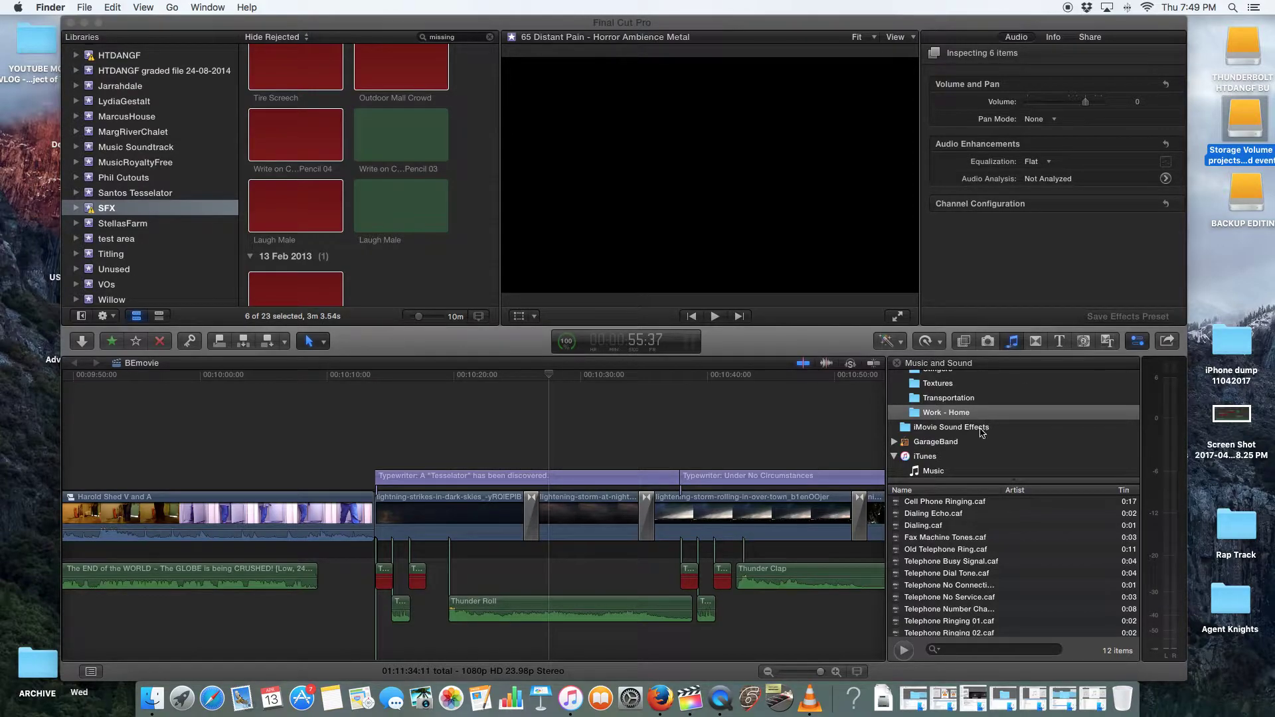
# List the 95 iMovie Sound Effects in the sound browser, then refocus the BEmovie timeline with Command-2
pyautogui.scroll(5, 981, 432)
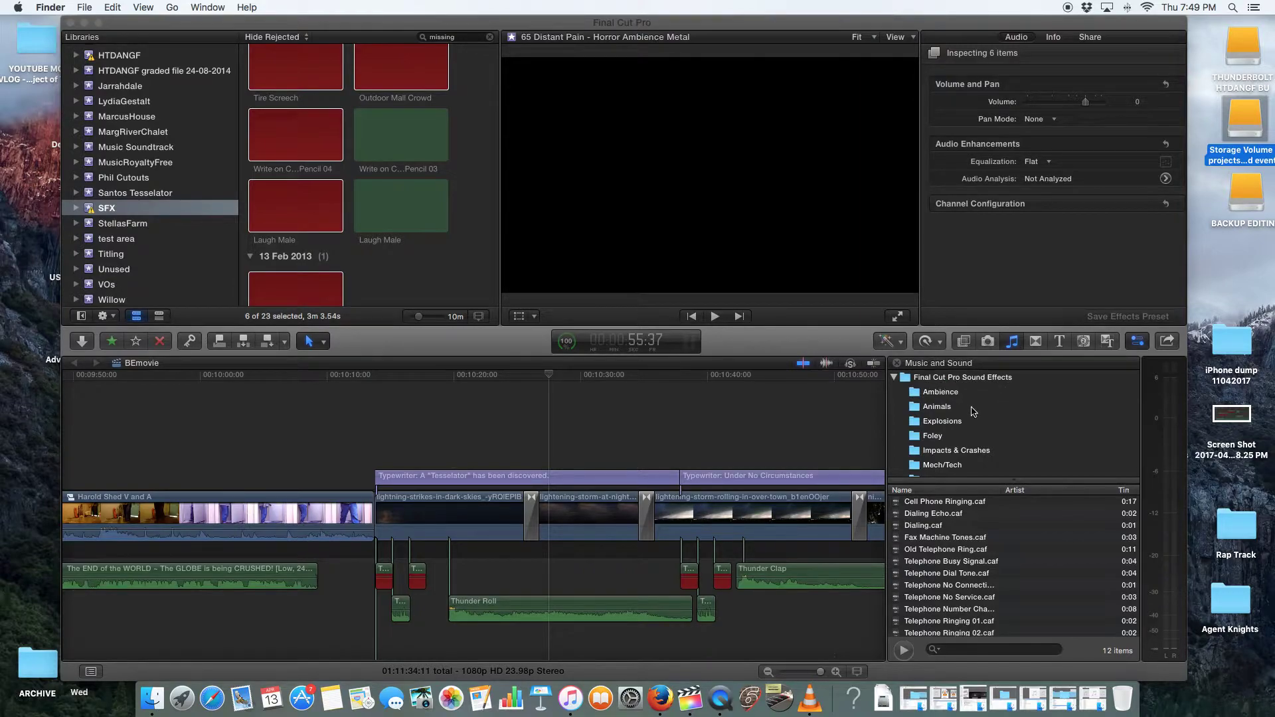
pyautogui.scroll(-6, 973, 412)
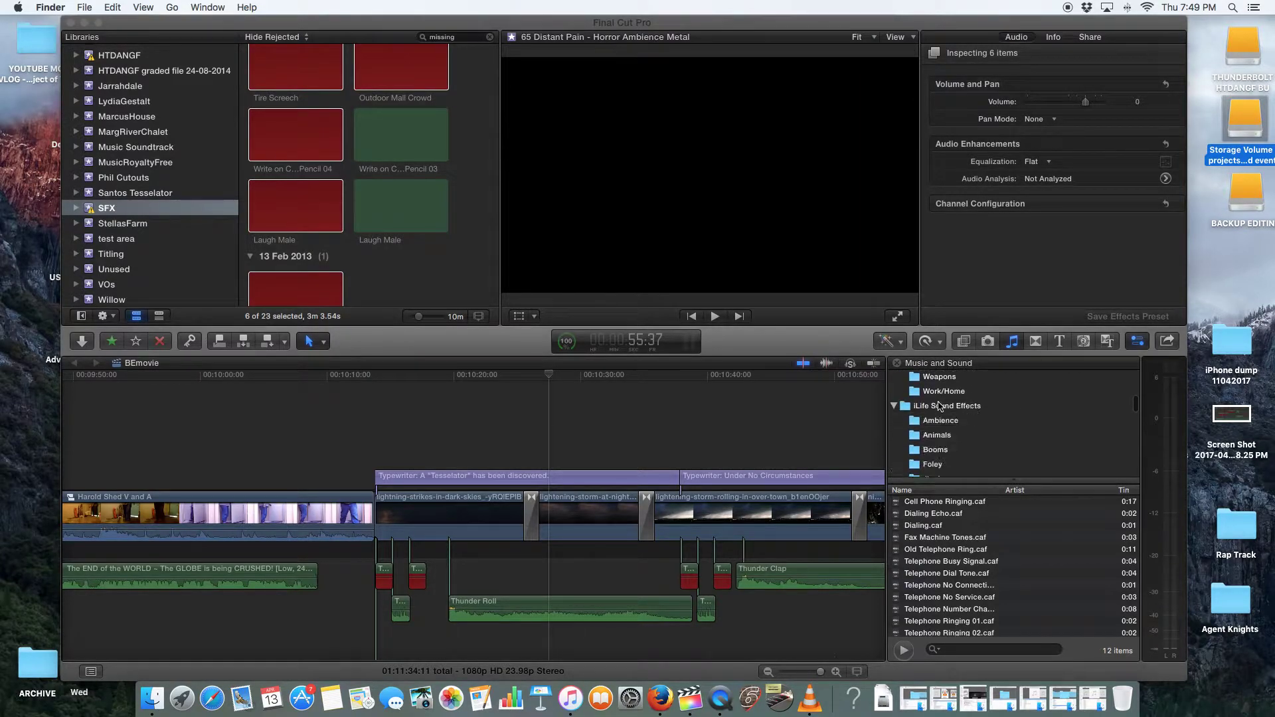
pyautogui.scroll(-8, 991, 403)
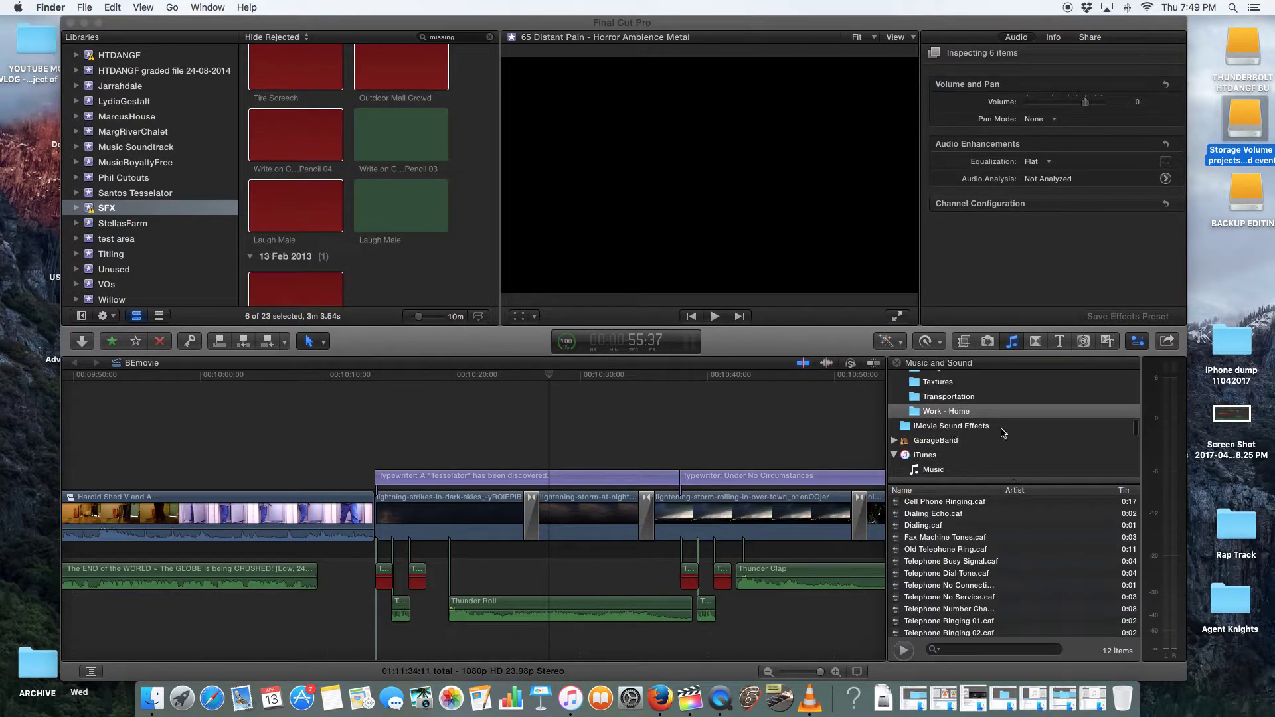
pyautogui.click(1003, 433)
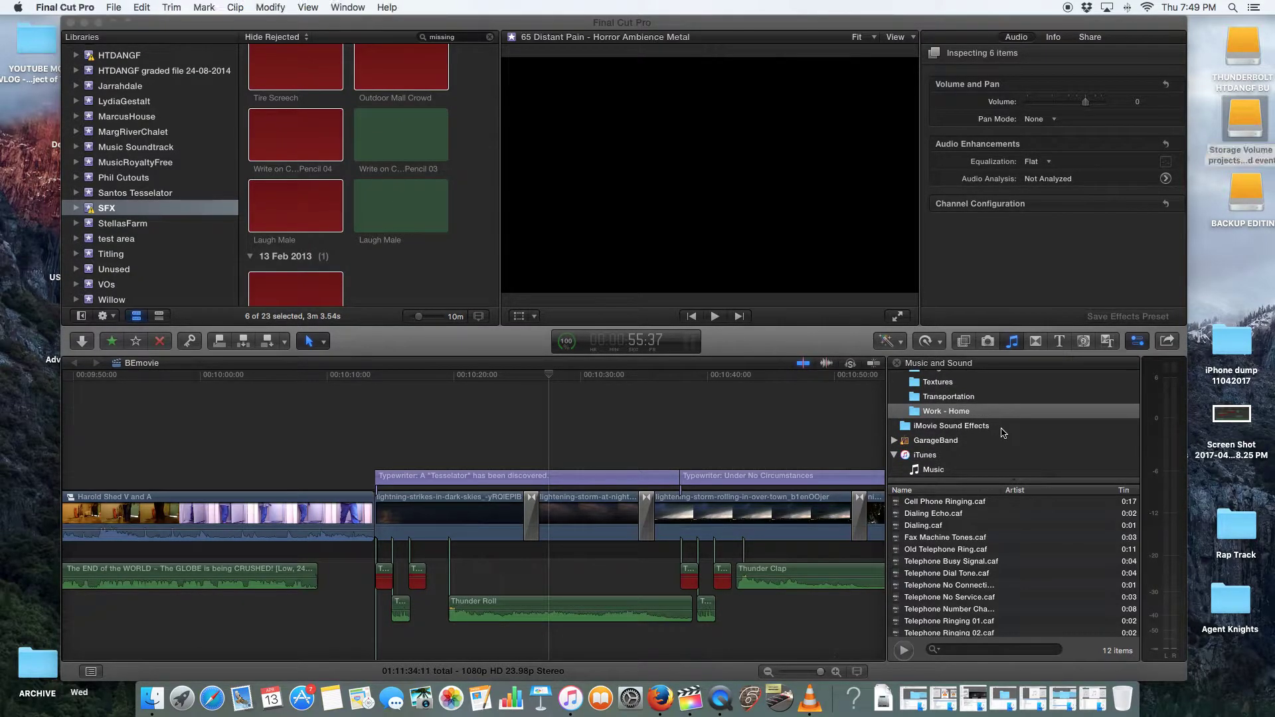
pyautogui.click(977, 428)
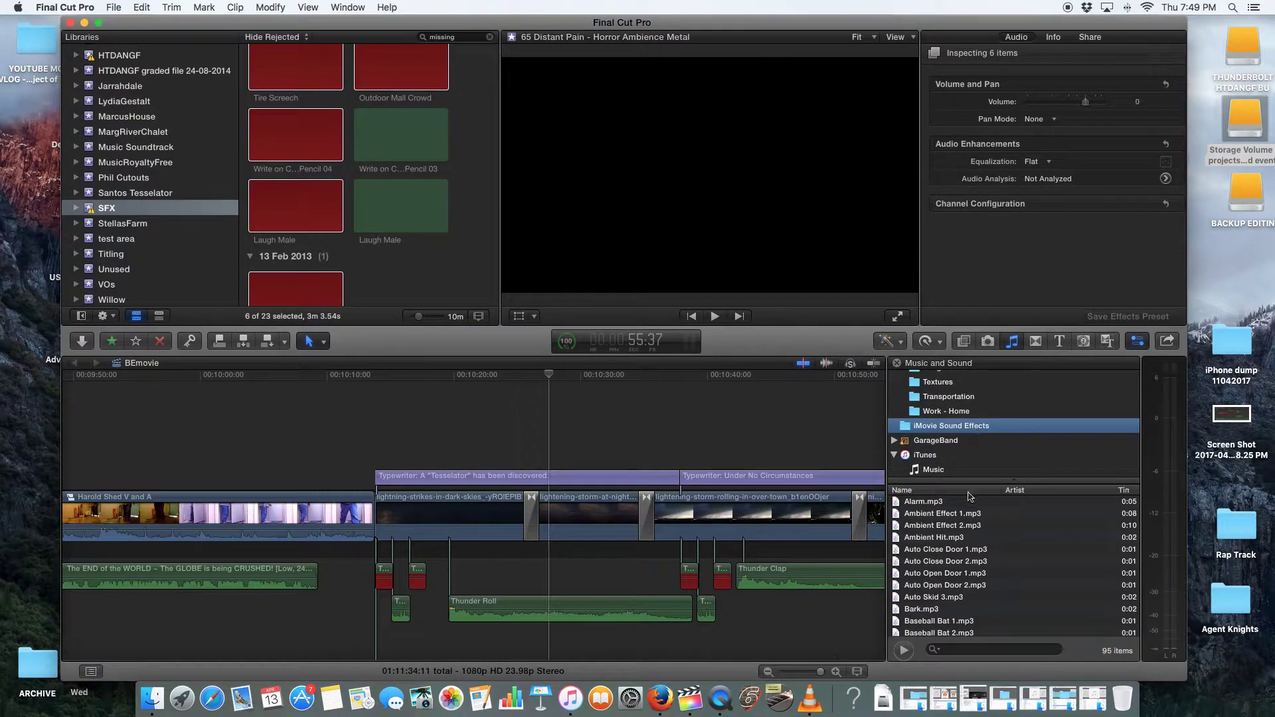
pyautogui.scroll(-15, 971, 569)
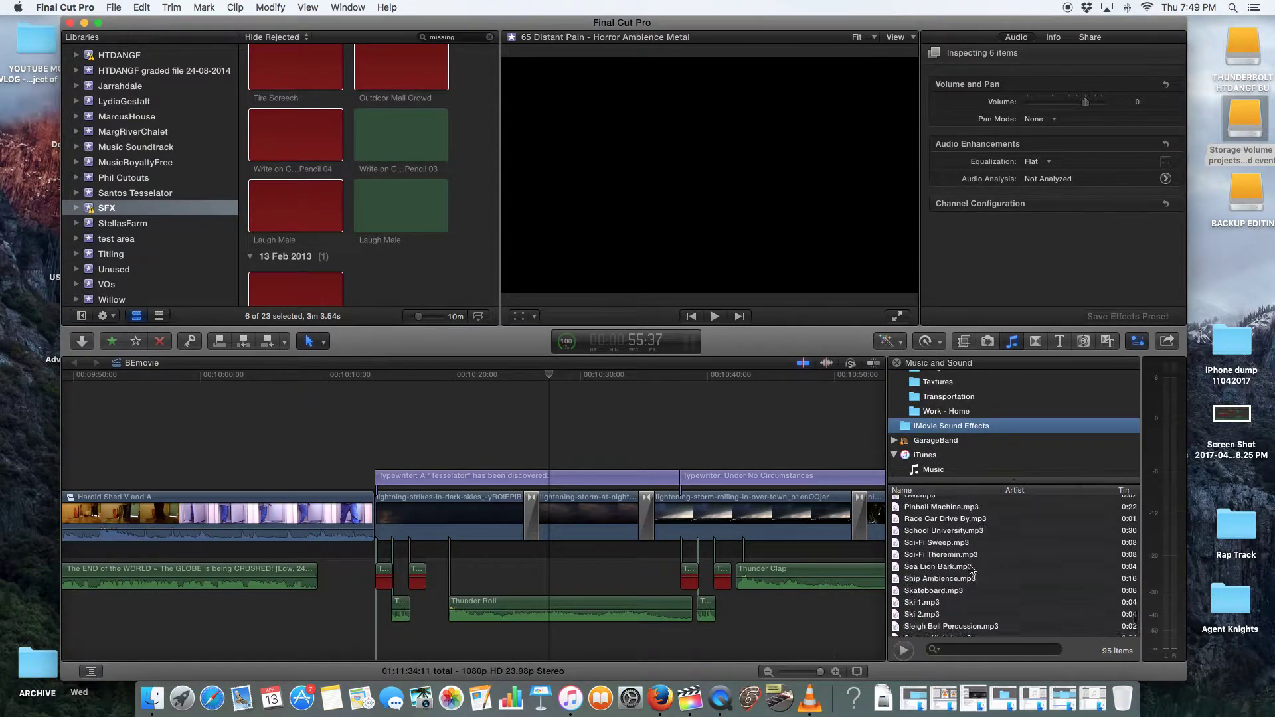
pyautogui.scroll(15, 972, 569)
pyautogui.press('super+2')
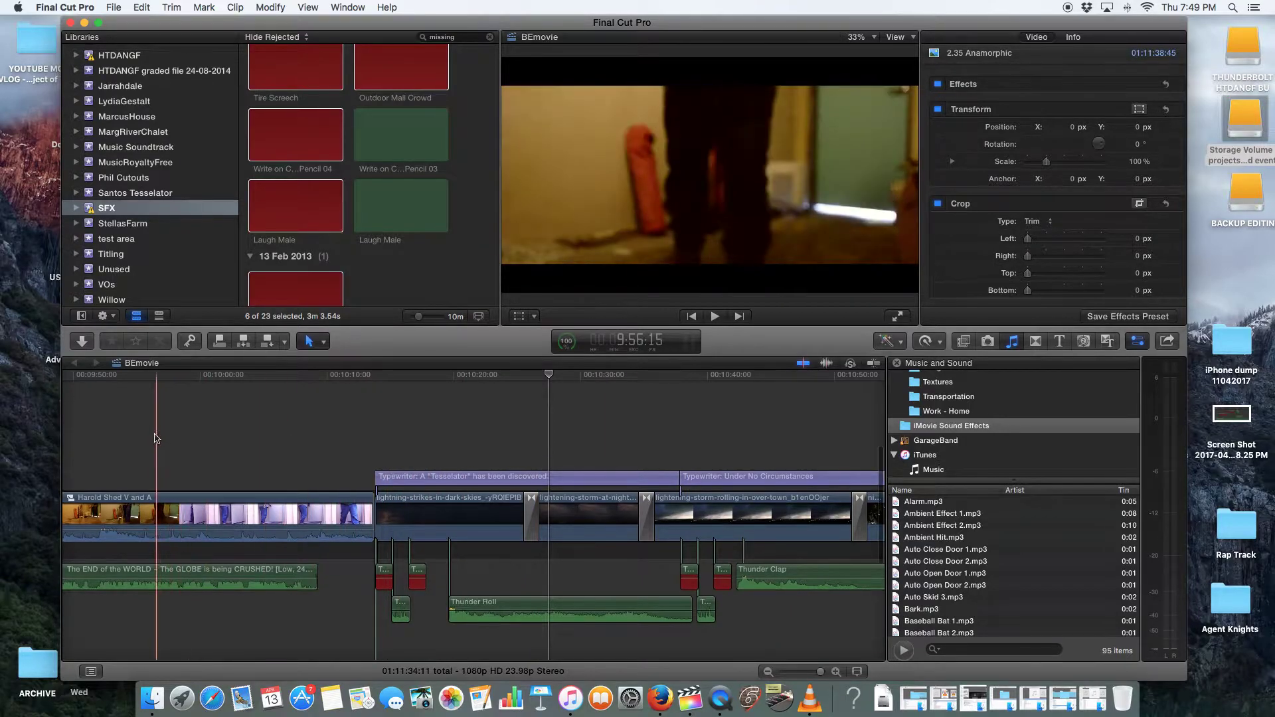
# Move the playhead earlier and bring the six selected missing SFX clips back into focus
pyautogui.click(325, 441)
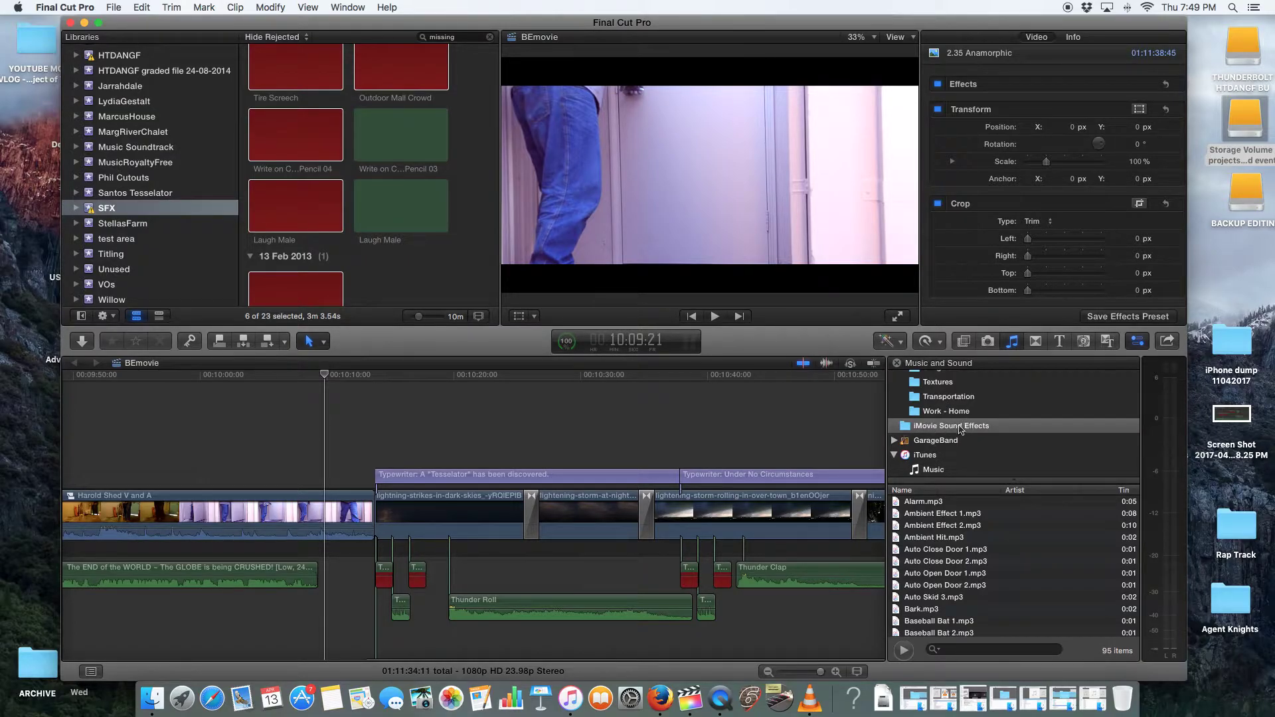
pyautogui.click(291, 127)
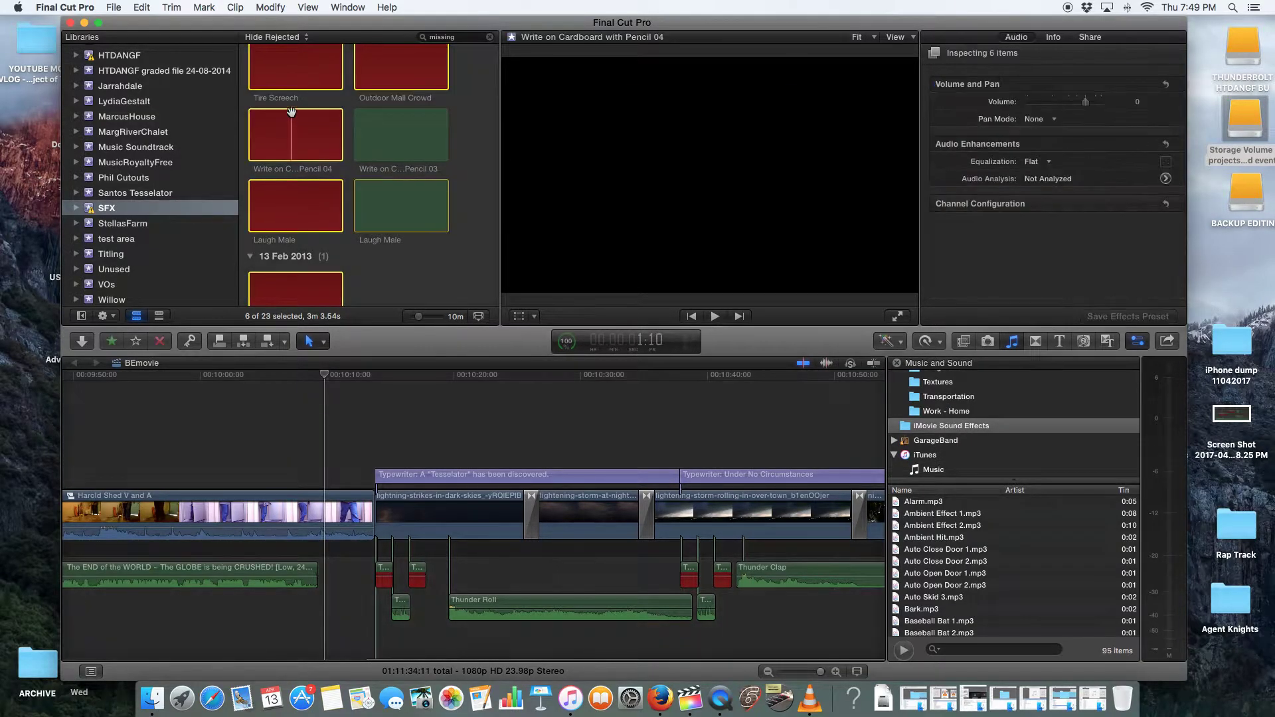
pyautogui.scroll(1, 299, 121)
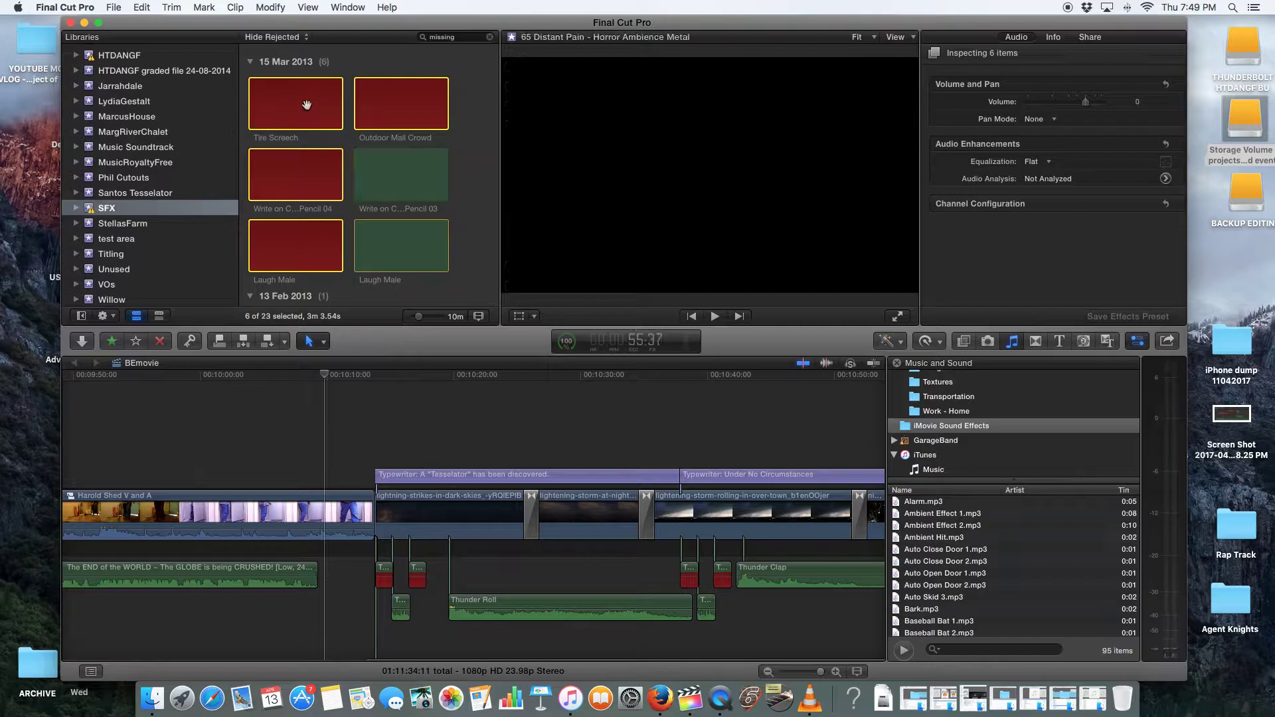
# Start File > Relink Files with all six original files chosen for Locate Selected
pyautogui.click(114, 7)
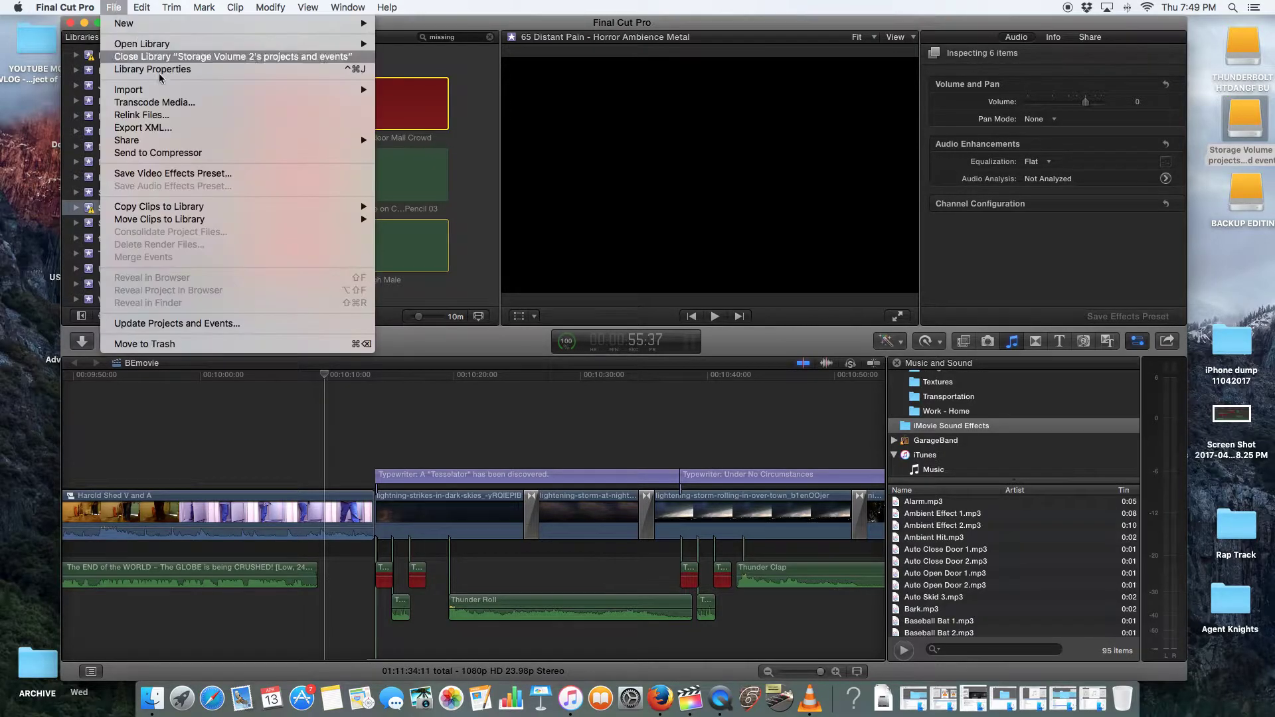
pyautogui.click(174, 115)
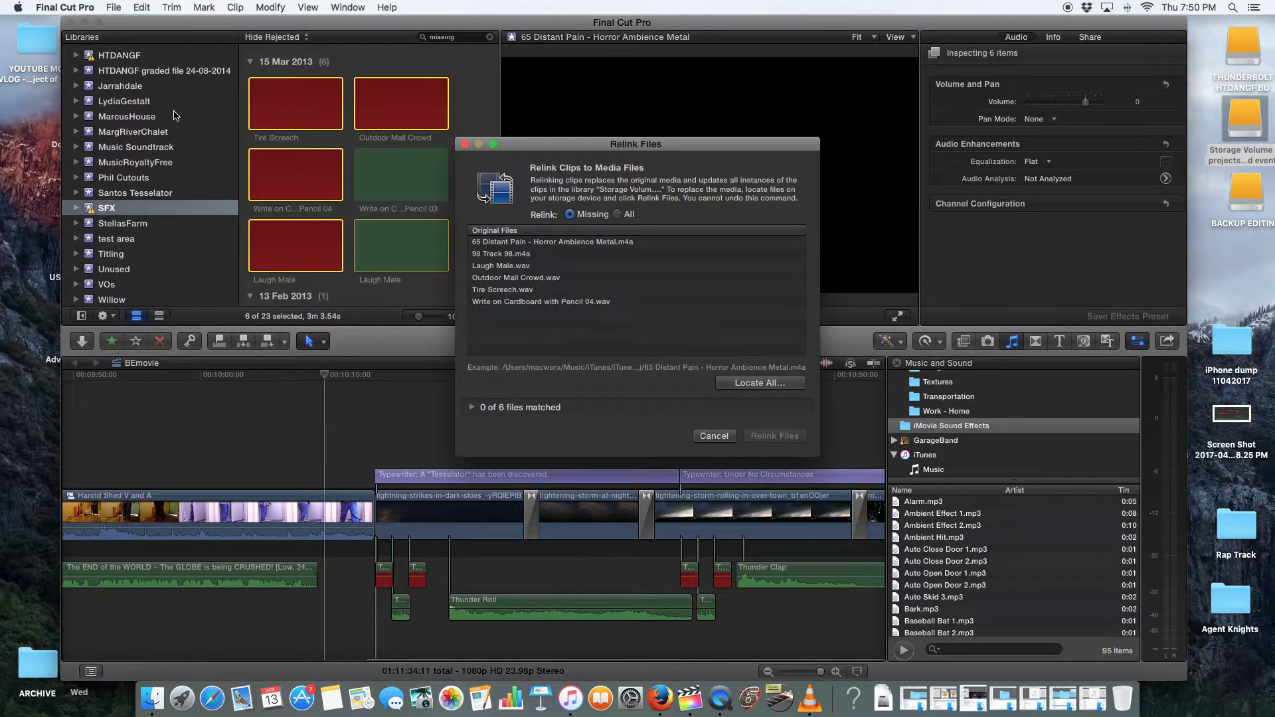
pyautogui.moveTo(638, 303); pyautogui.dragTo(628, 249)
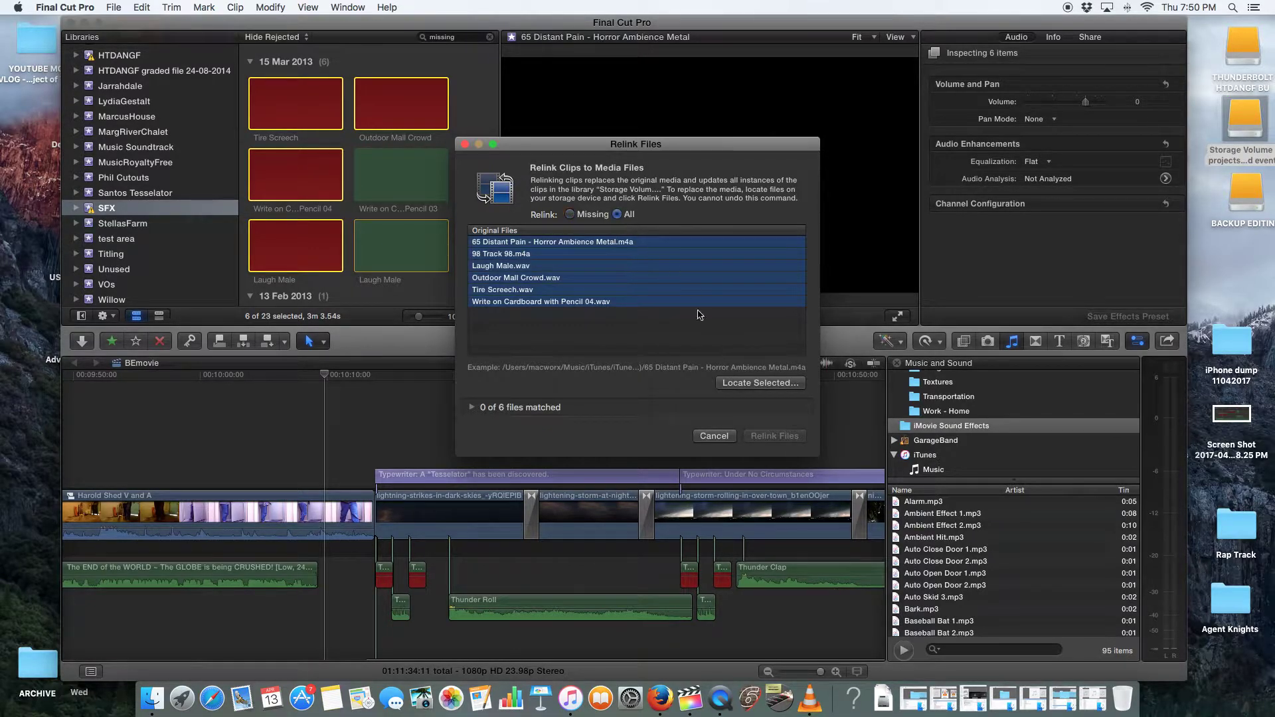
pyautogui.click(752, 384)
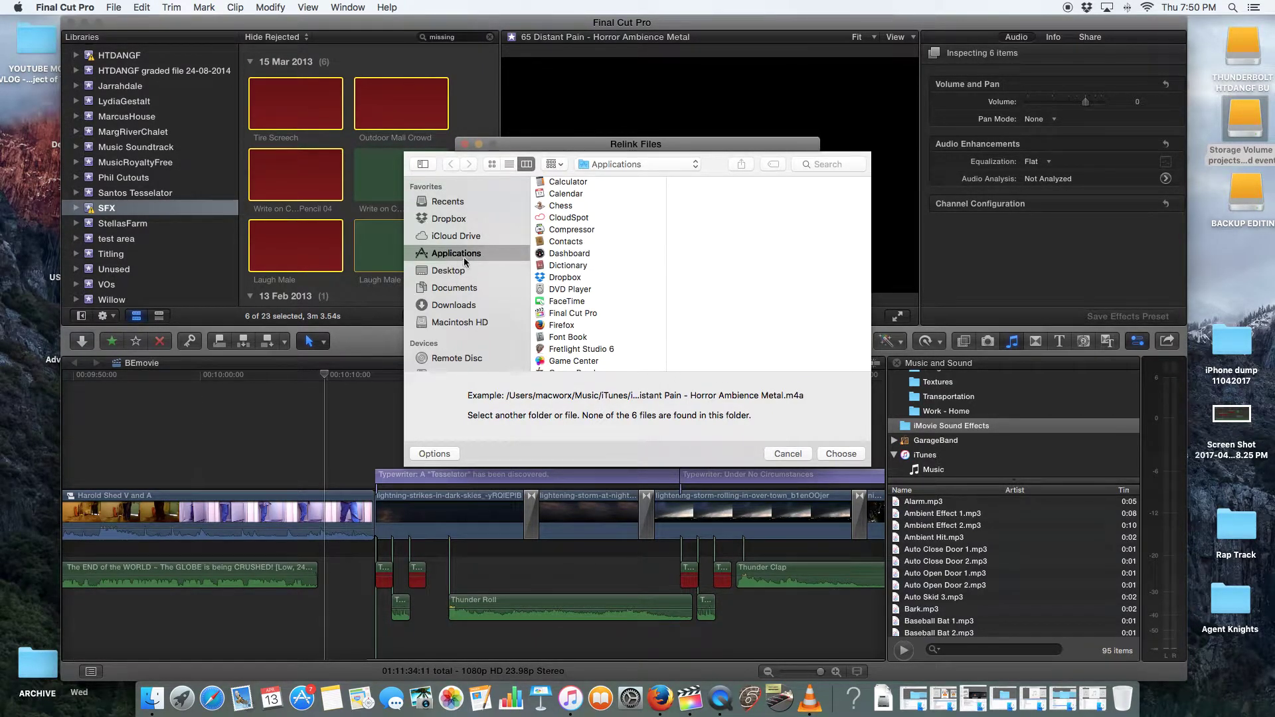
# Browse the Applications folder in the file chooser and pick Final Cut Pro to search
pyautogui.scroll(-5, 588, 289)
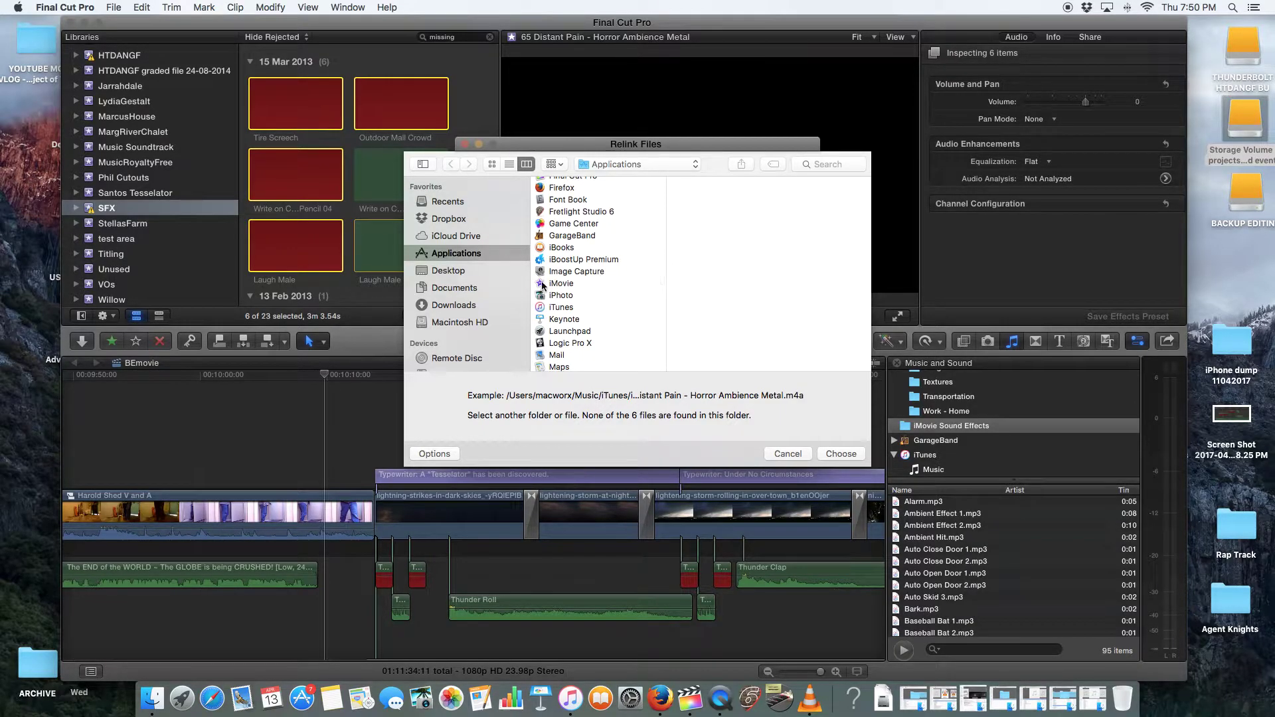
pyautogui.scroll(-10, 585, 286)
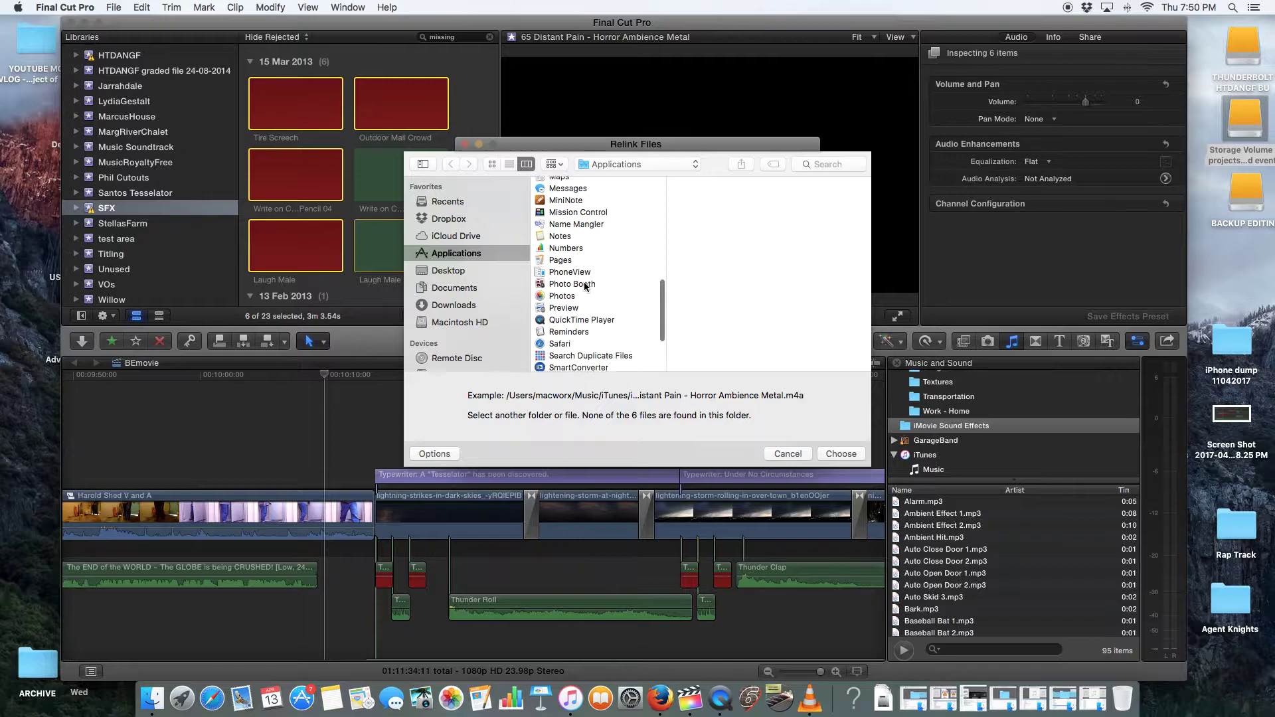
pyautogui.scroll(-1, 584, 286)
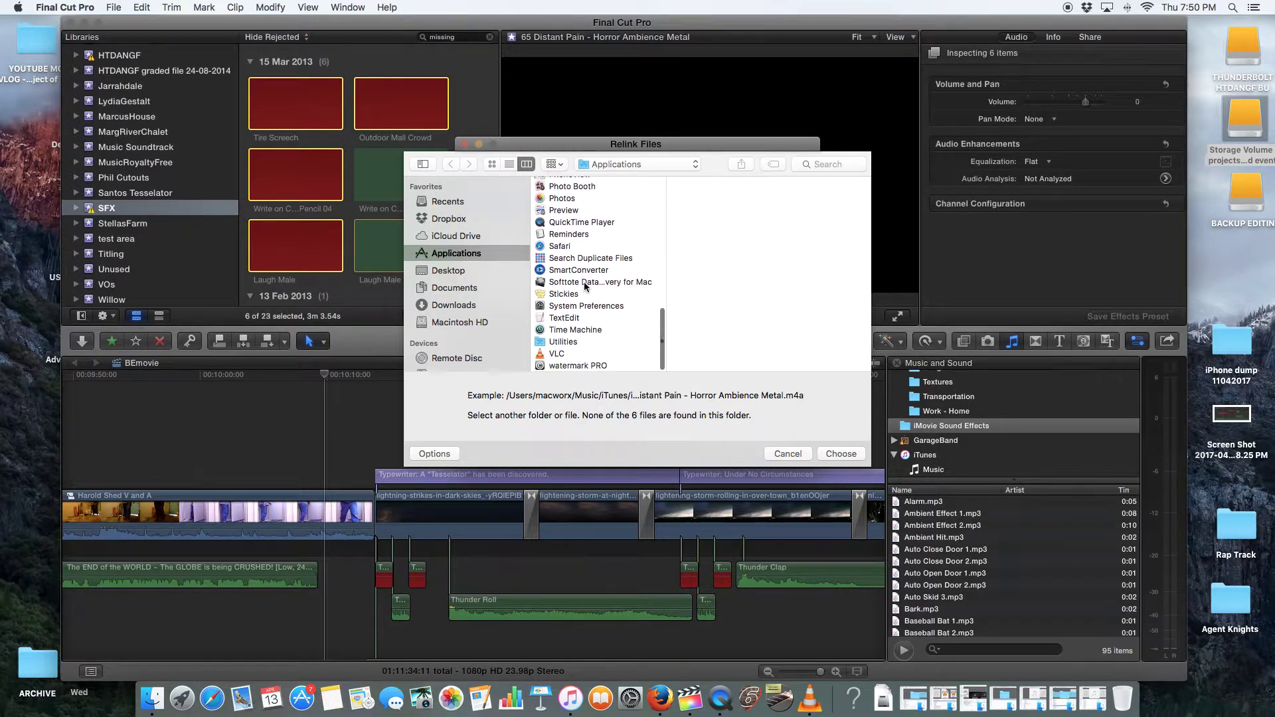
pyautogui.scroll(10, 583, 282)
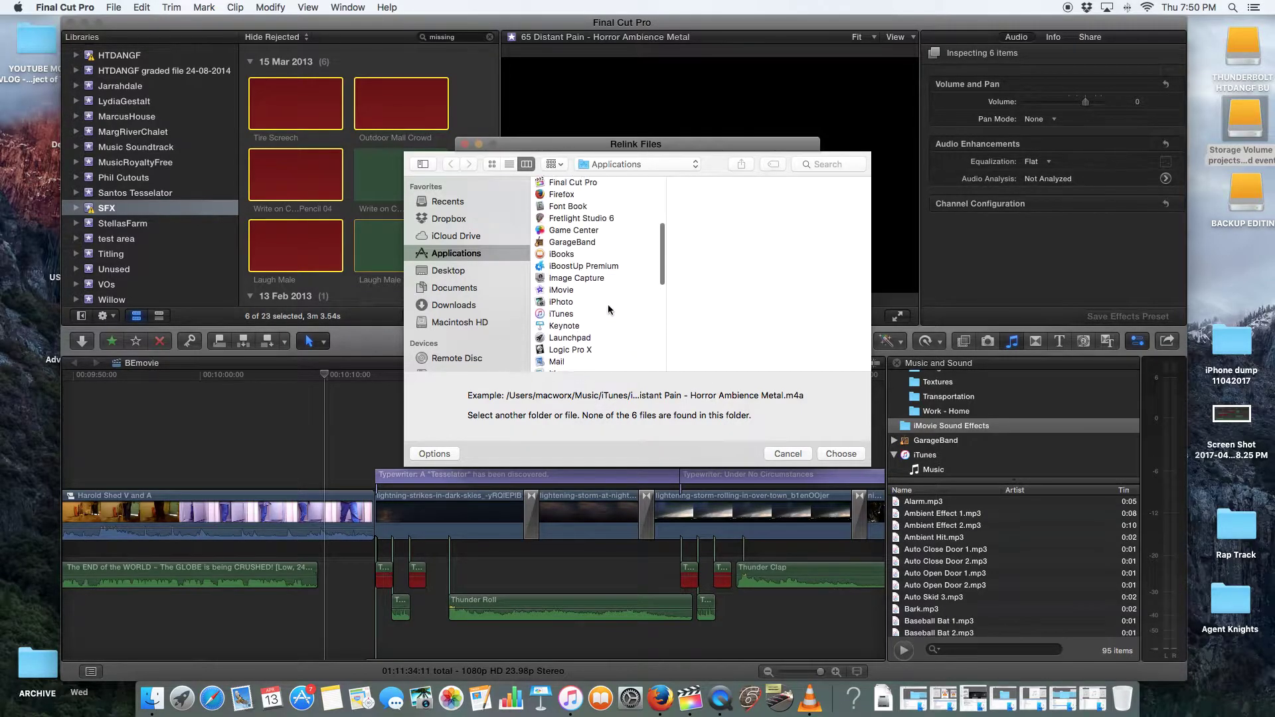
pyautogui.scroll(4, 608, 308)
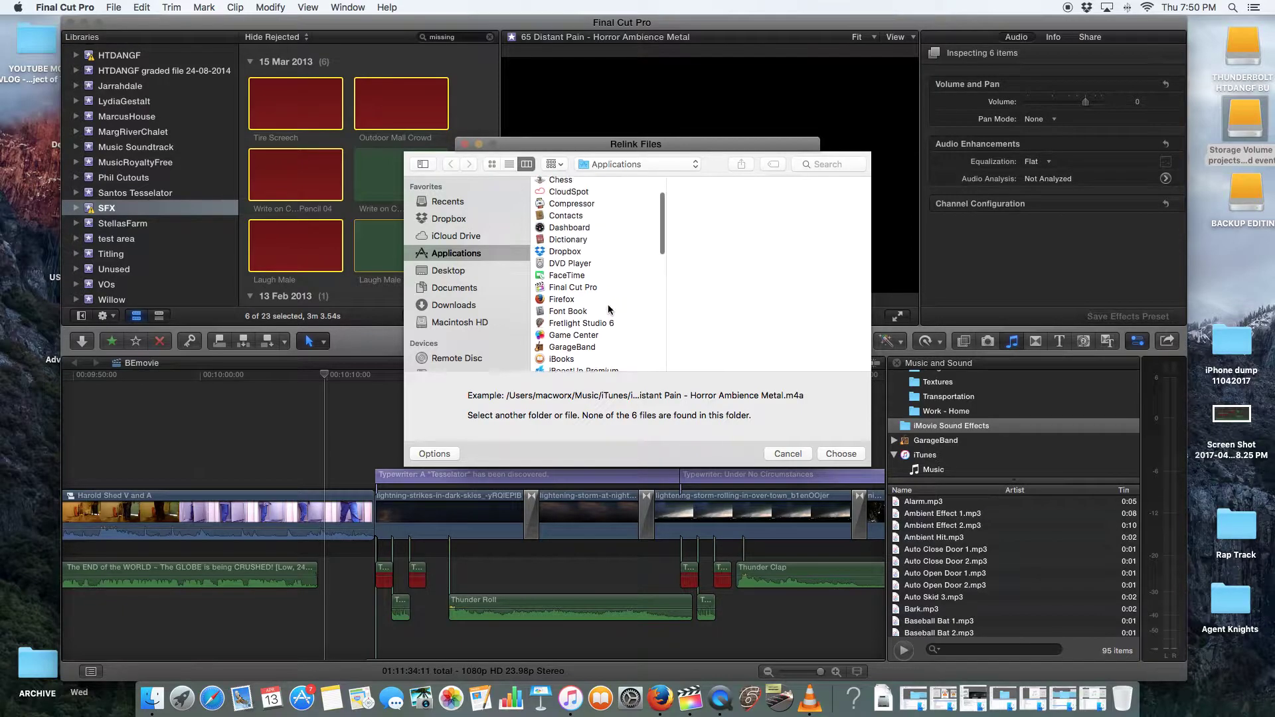
pyautogui.scroll(3, 607, 304)
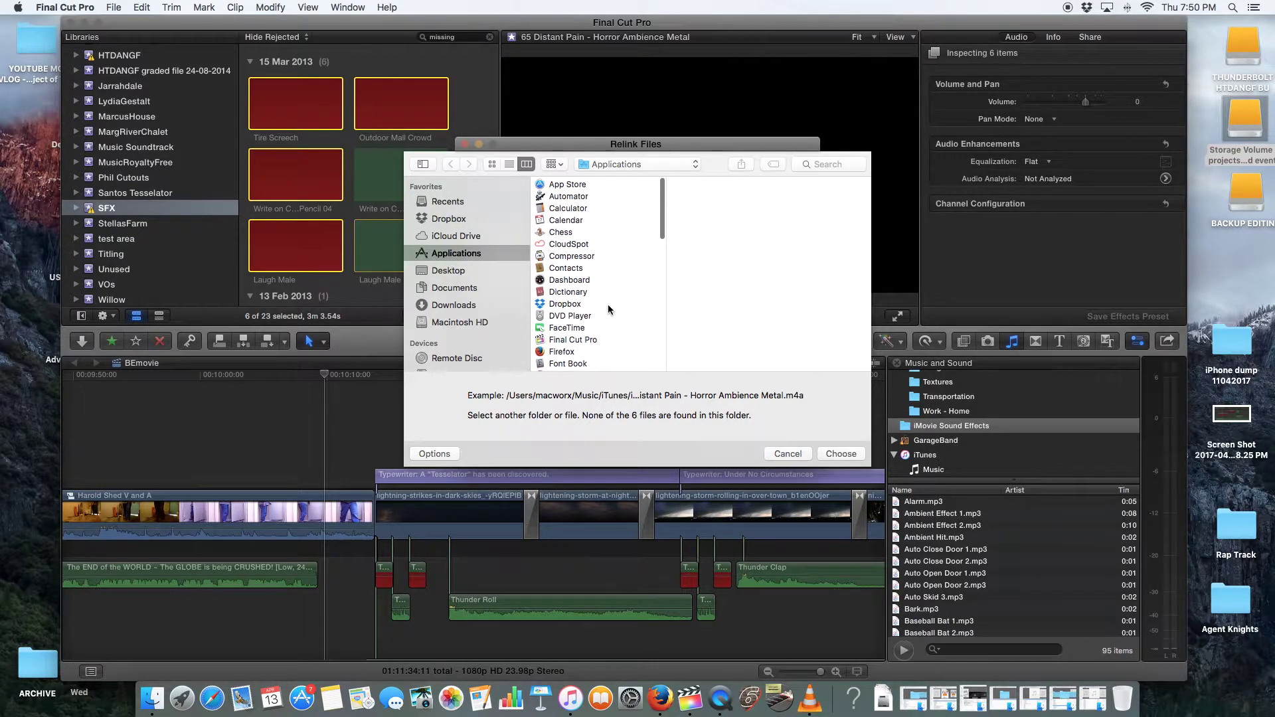
pyautogui.scroll(-1, 607, 304)
pyautogui.scroll(-3, 608, 308)
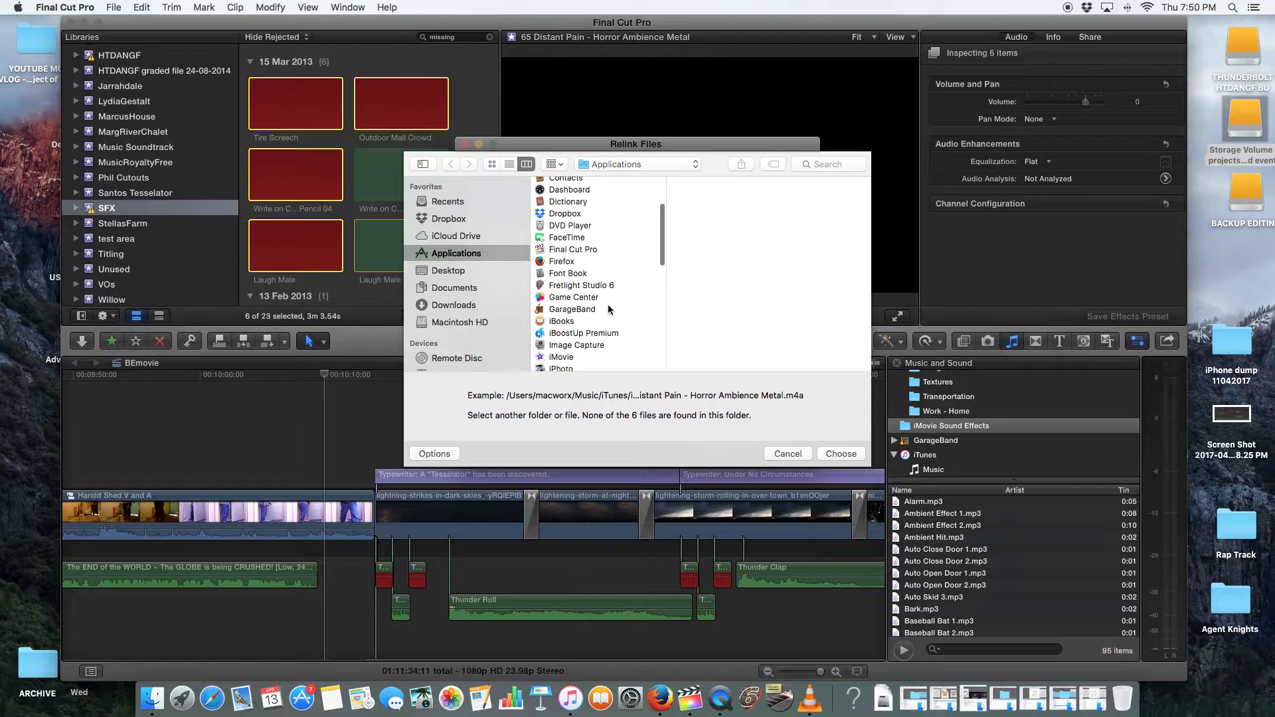
pyautogui.scroll(-4, 608, 308)
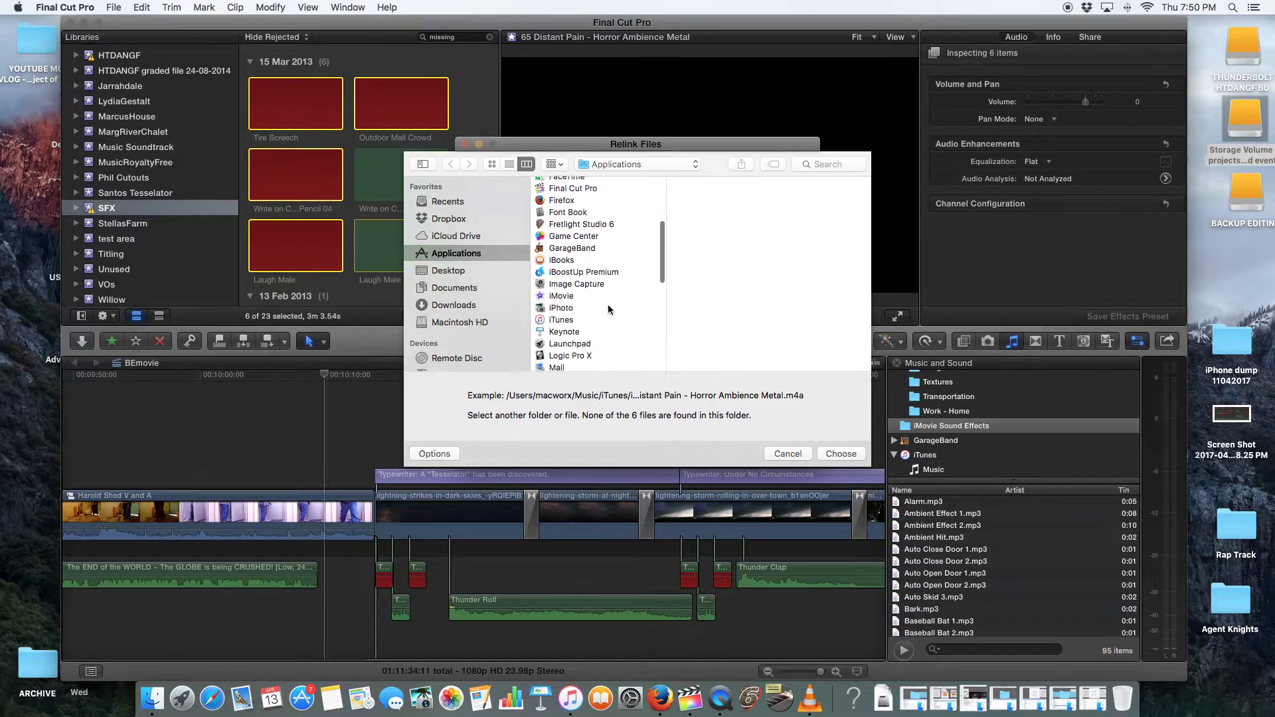
pyautogui.scroll(-5, 609, 309)
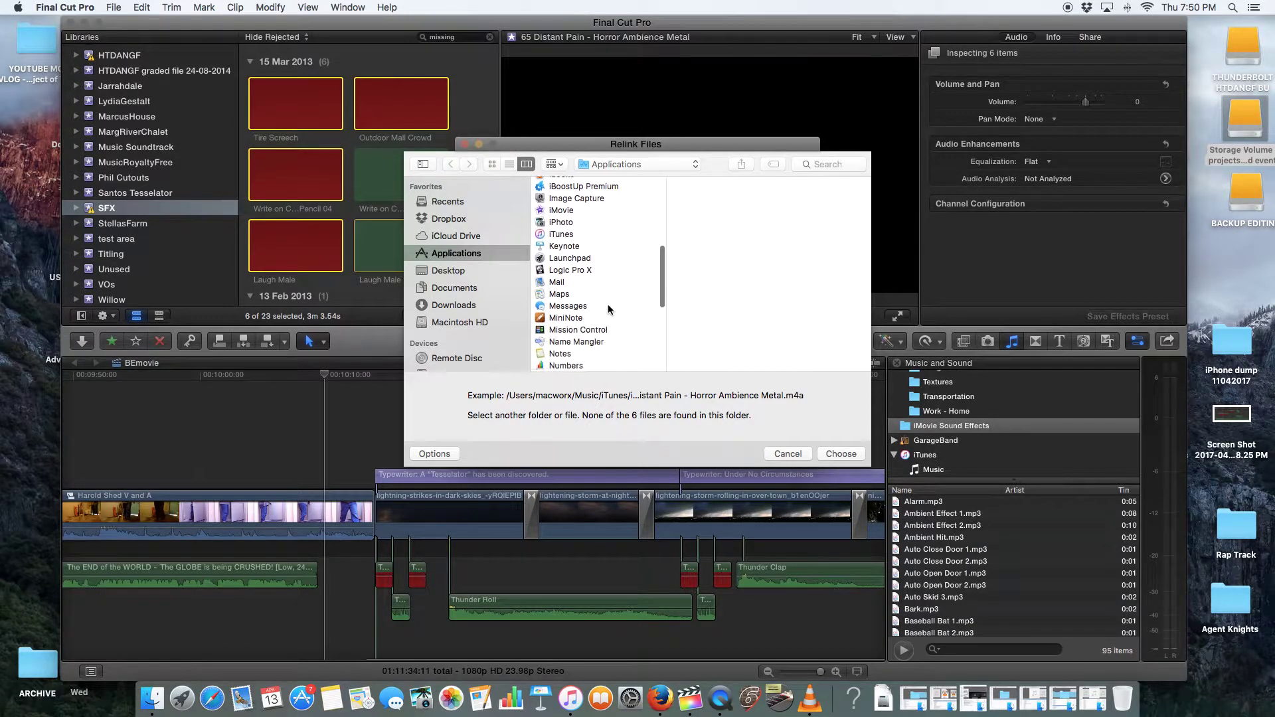
pyautogui.scroll(-5, 609, 309)
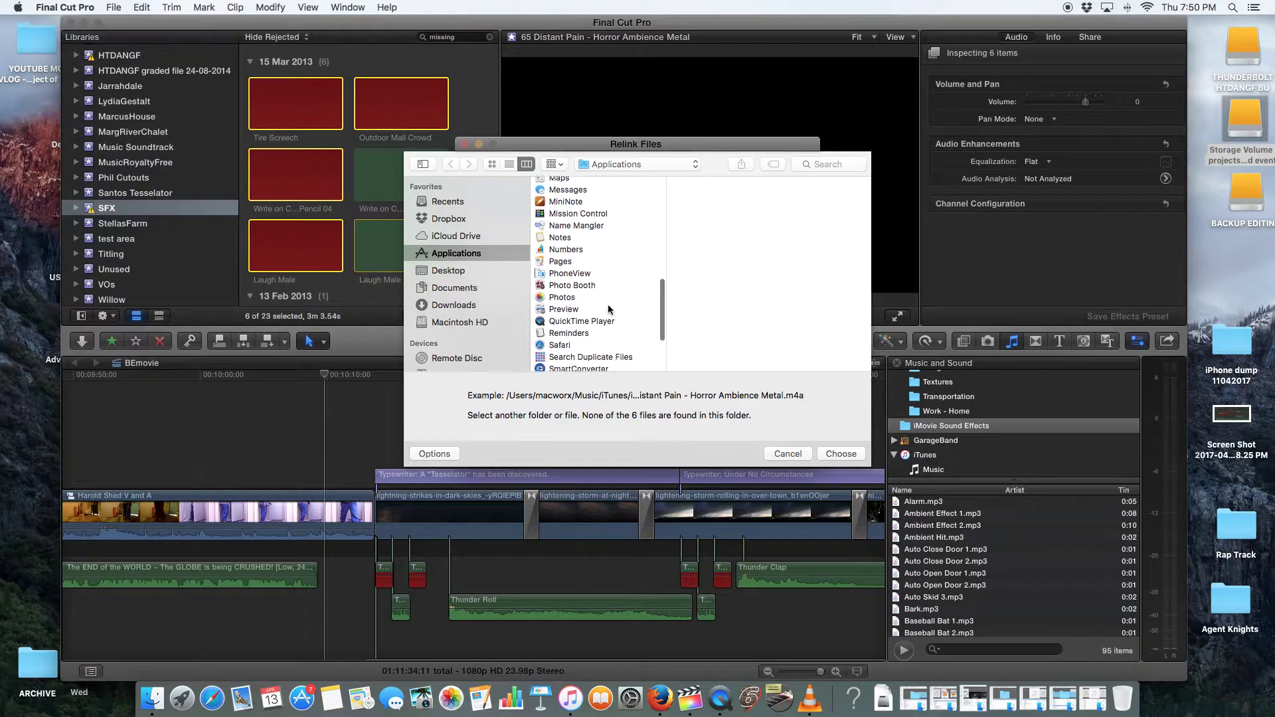
pyautogui.scroll(-2, 609, 308)
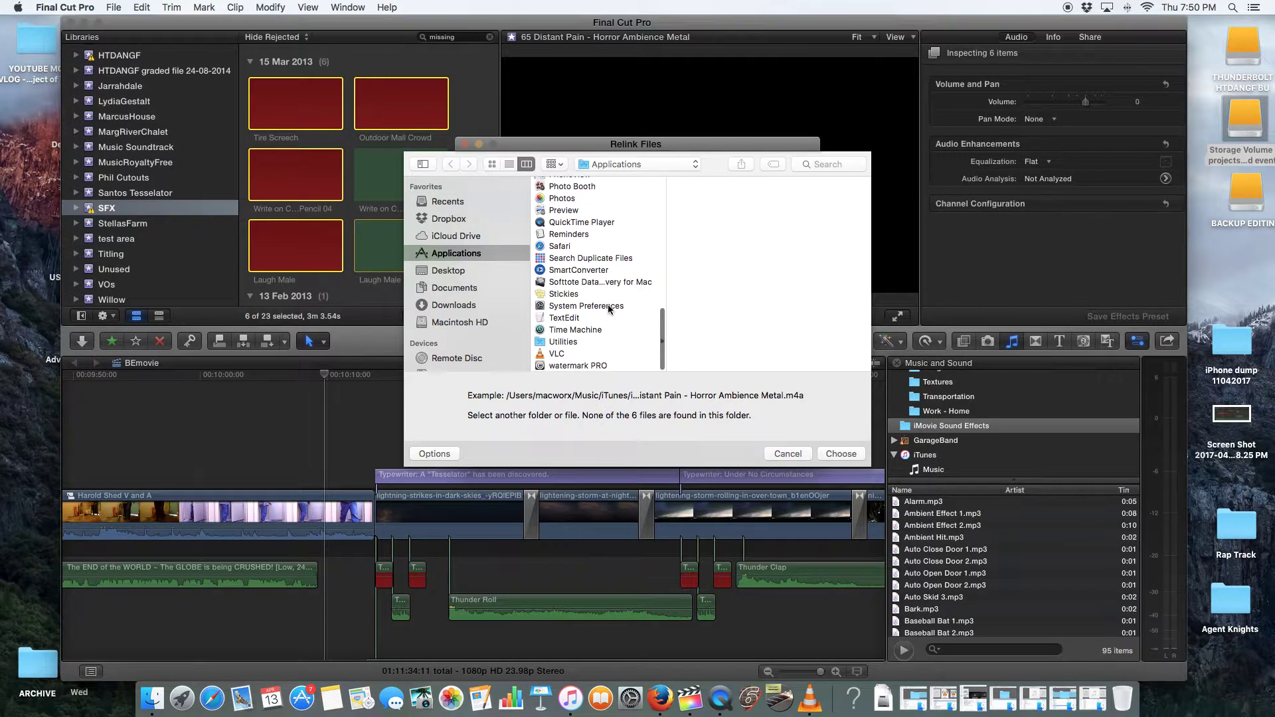
pyautogui.scroll(10, 608, 309)
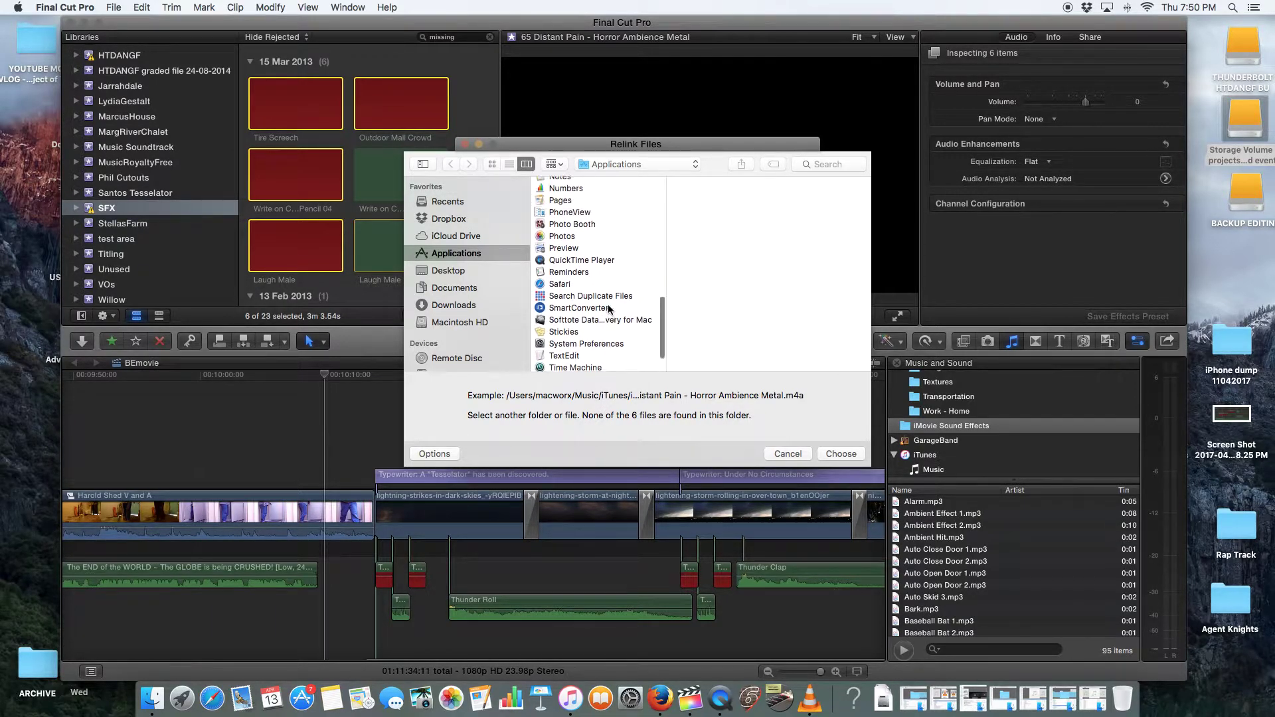
pyautogui.scroll(8, 608, 308)
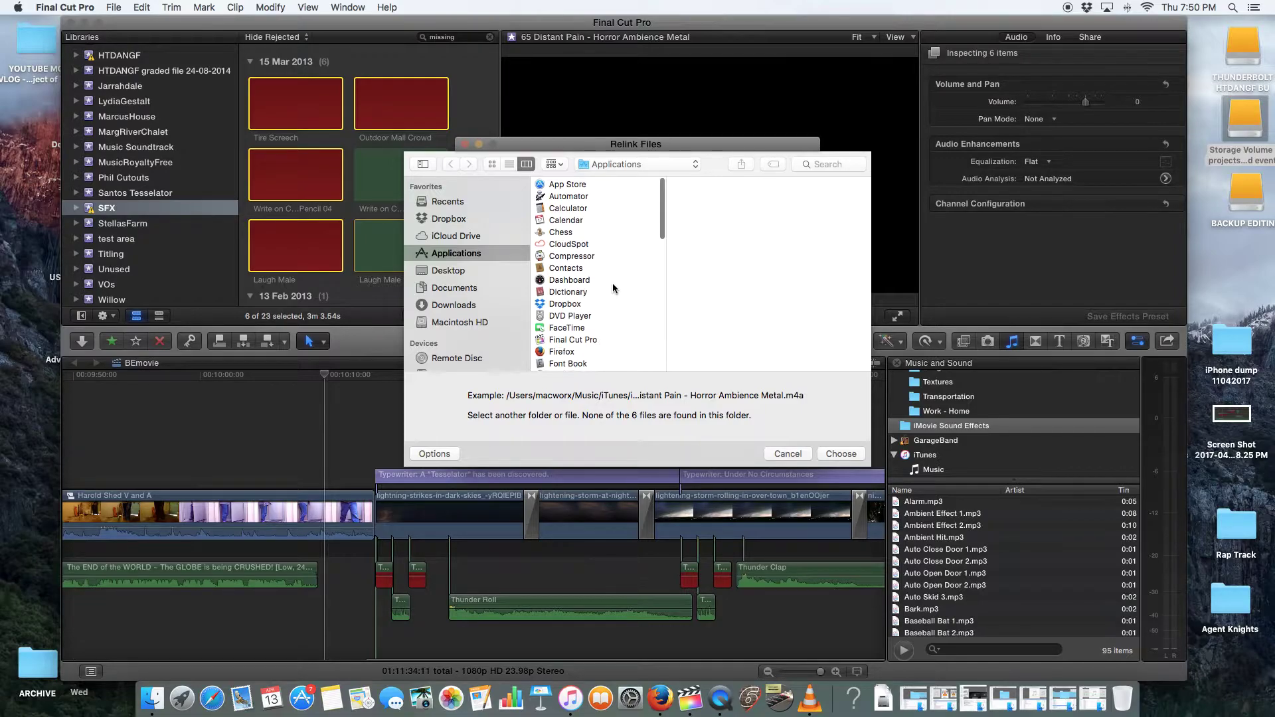
pyautogui.scroll(-2, 612, 286)
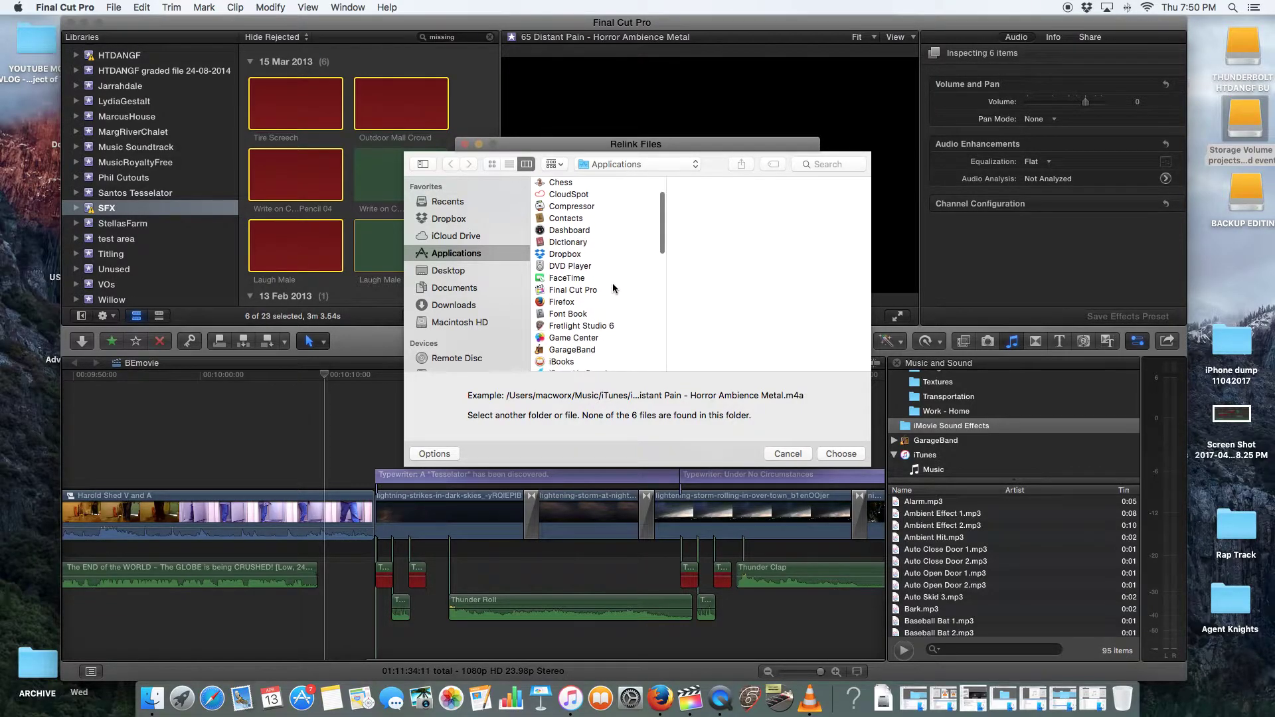
pyautogui.scroll(-1, 612, 285)
pyautogui.click(599, 286)
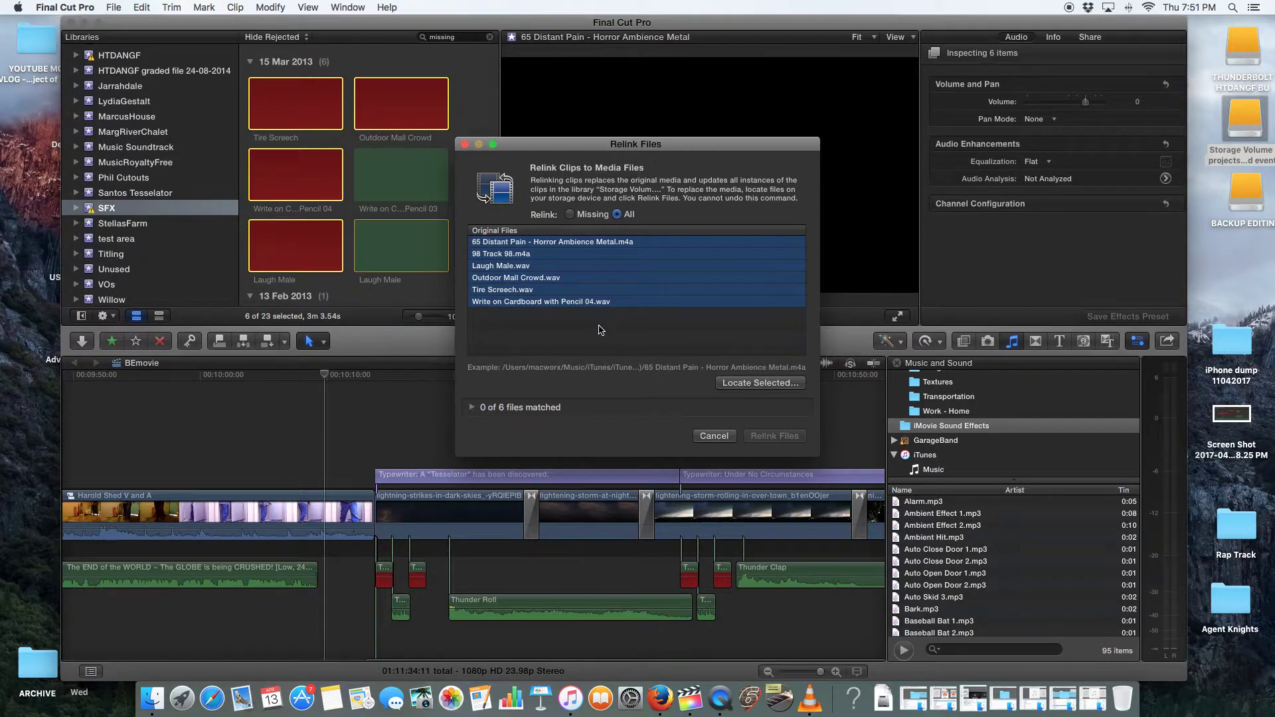
# Reopen Locate Selected and cancel the file chooser, returning to Relink Files with 0 of 6 matched
pyautogui.click(747, 385)
pyautogui.click(784, 453)
# Cancel the relink, show the 418-item iLife Sound Effects collection, and reselect the six missing clips
pyautogui.click(712, 437)
pyautogui.scroll(3, 956, 415)
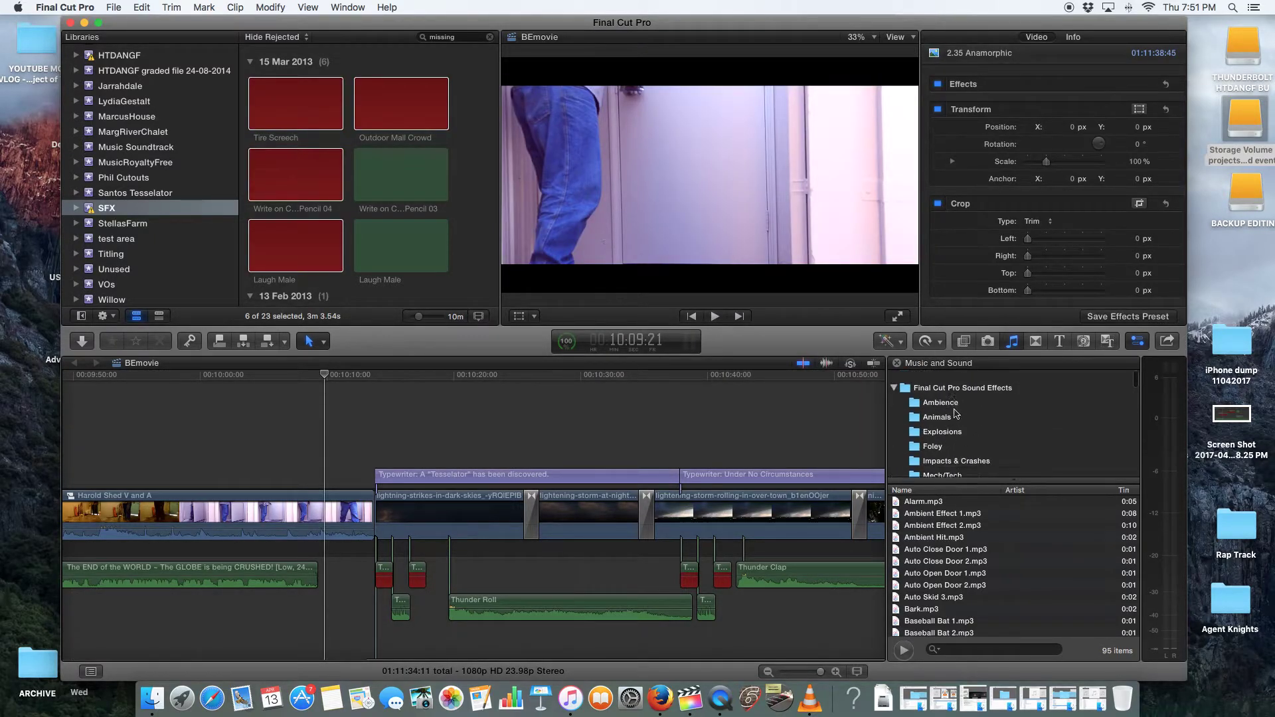
pyautogui.scroll(-4, 957, 414)
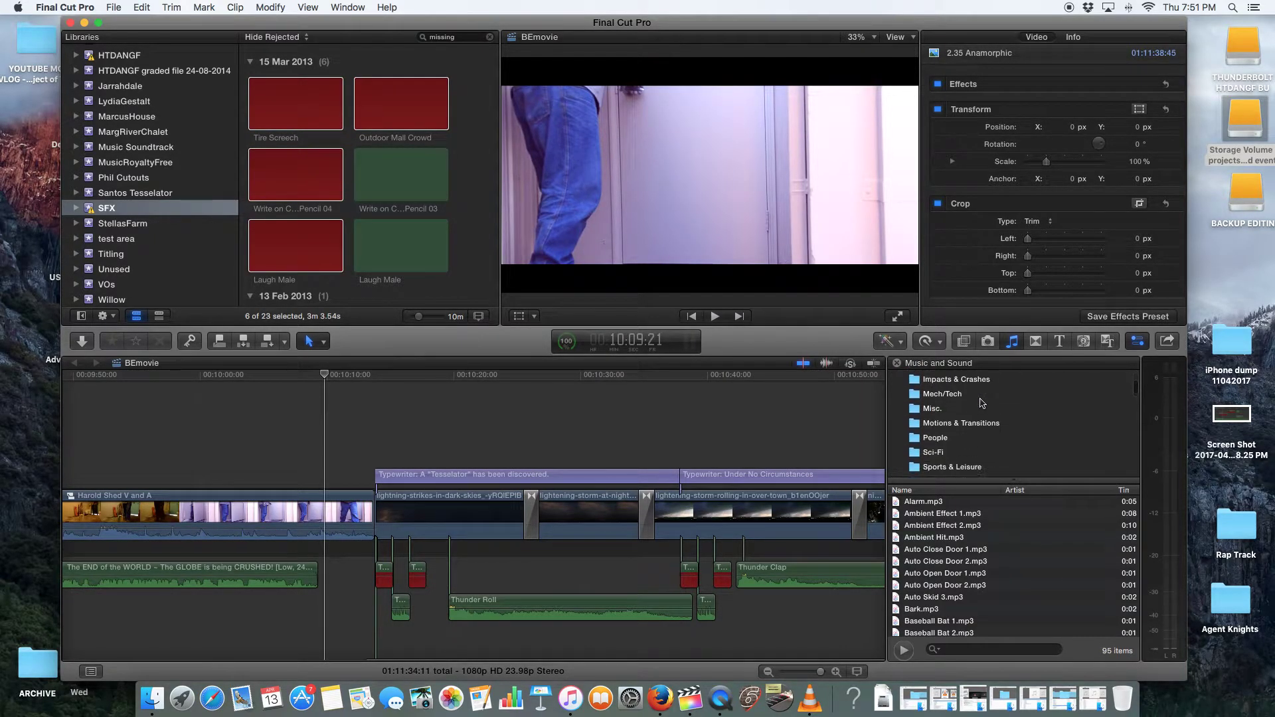
pyautogui.scroll(-4, 981, 403)
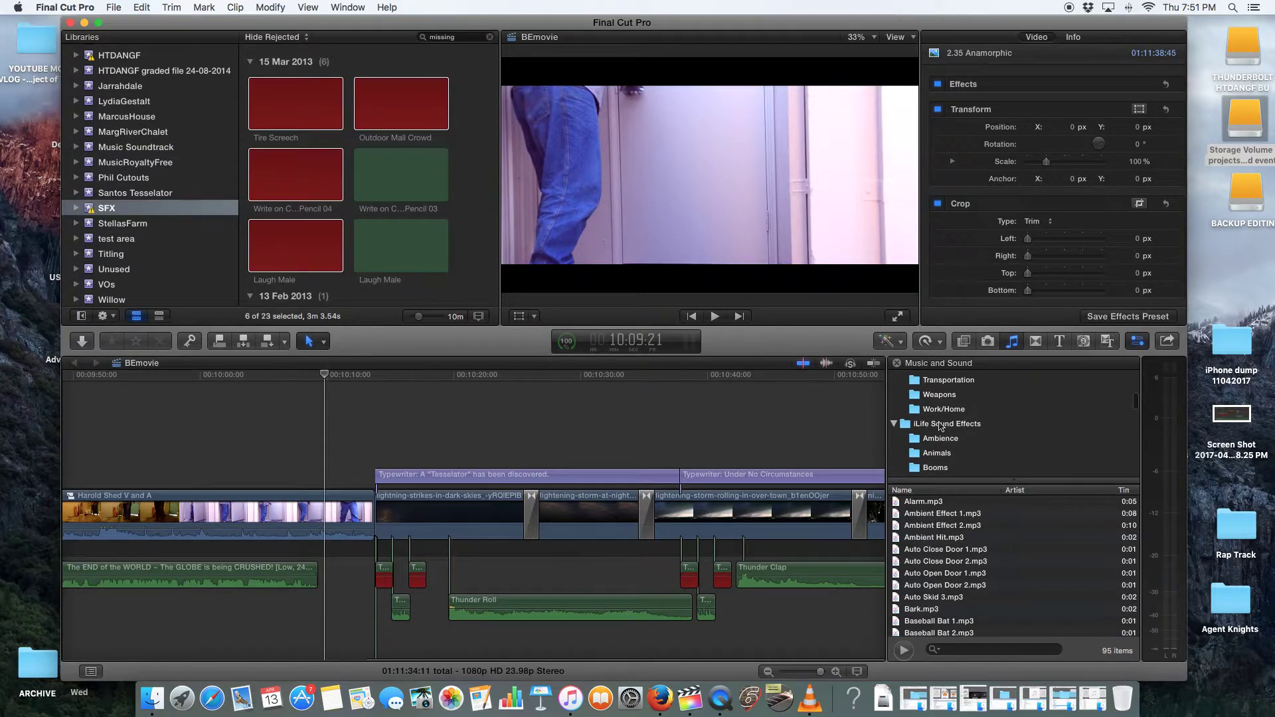
pyautogui.click(943, 426)
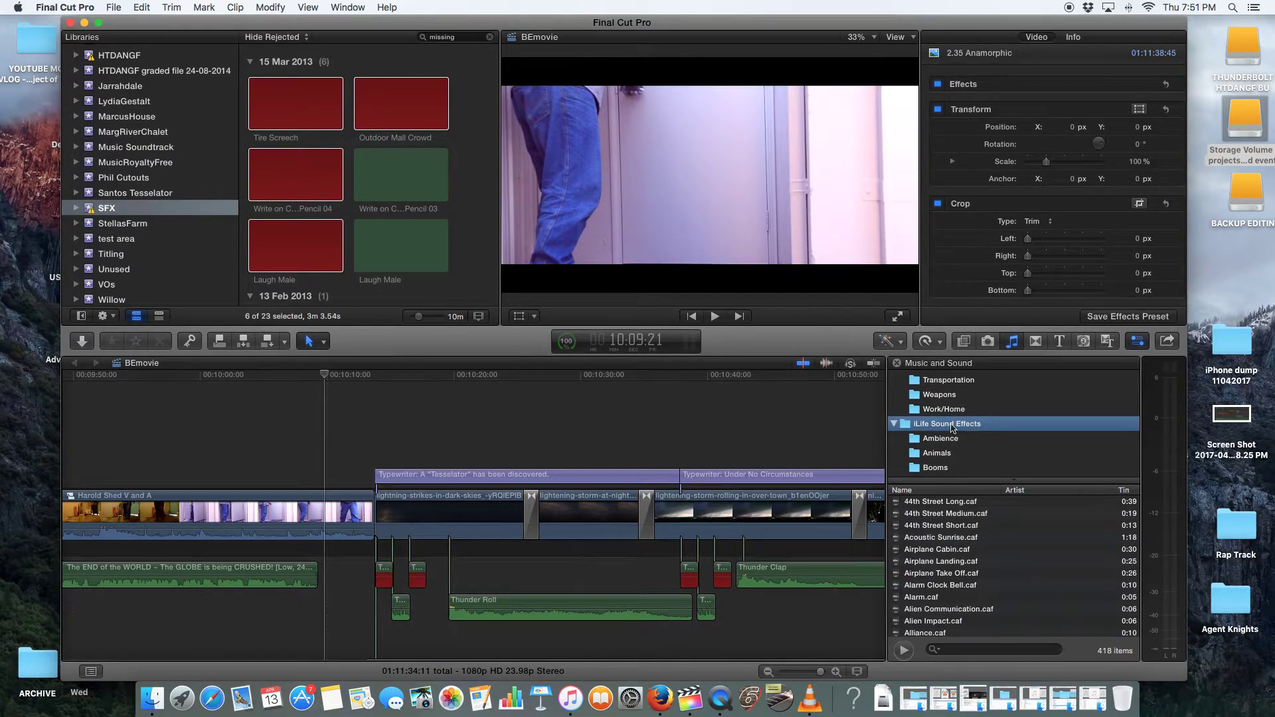
pyautogui.click(408, 120)
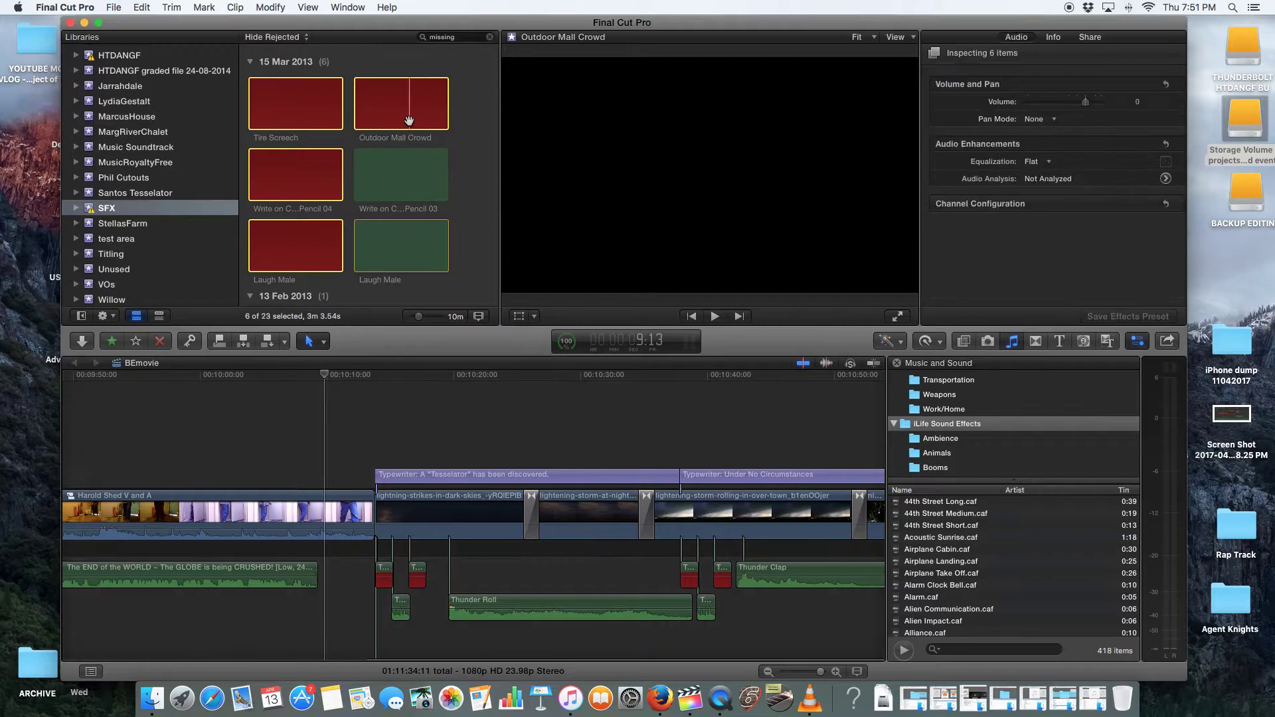
# Reopen Relink Files with all six original files selected and start Locate Selected
pyautogui.click(115, 7)
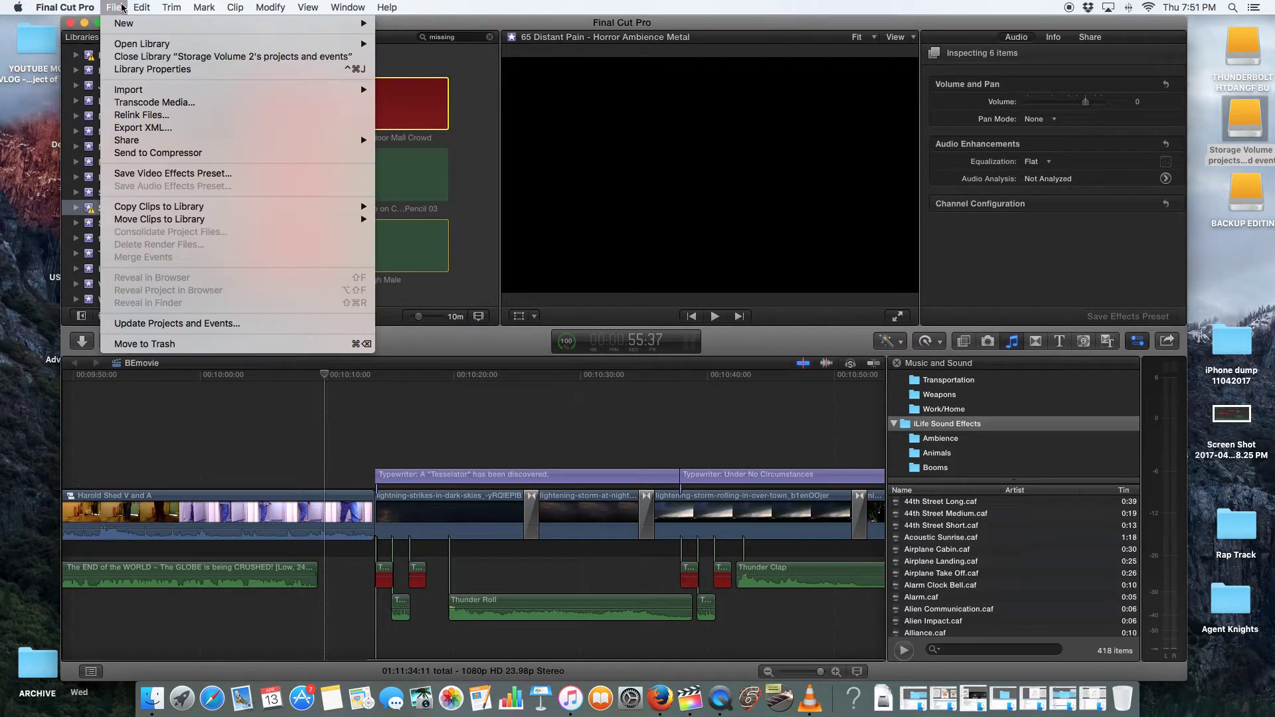
pyautogui.click(174, 115)
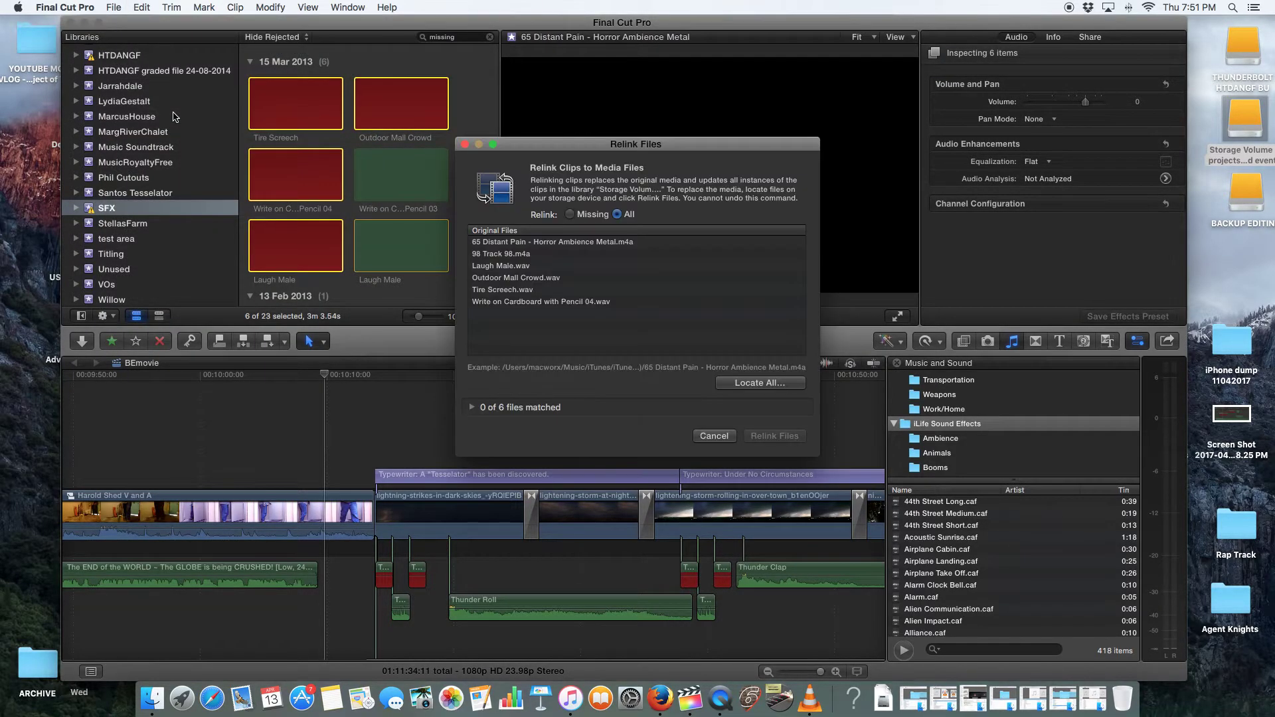
pyautogui.moveTo(664, 244); pyautogui.dragTo(669, 317)
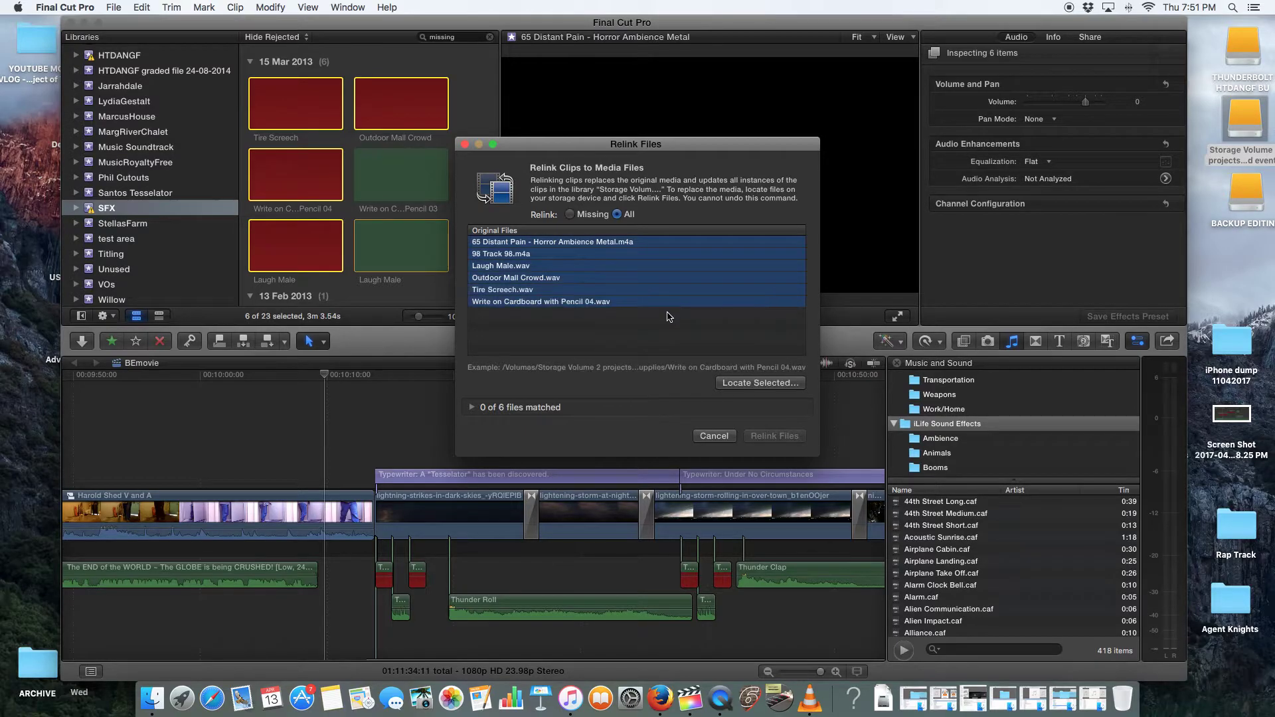
pyautogui.click(744, 385)
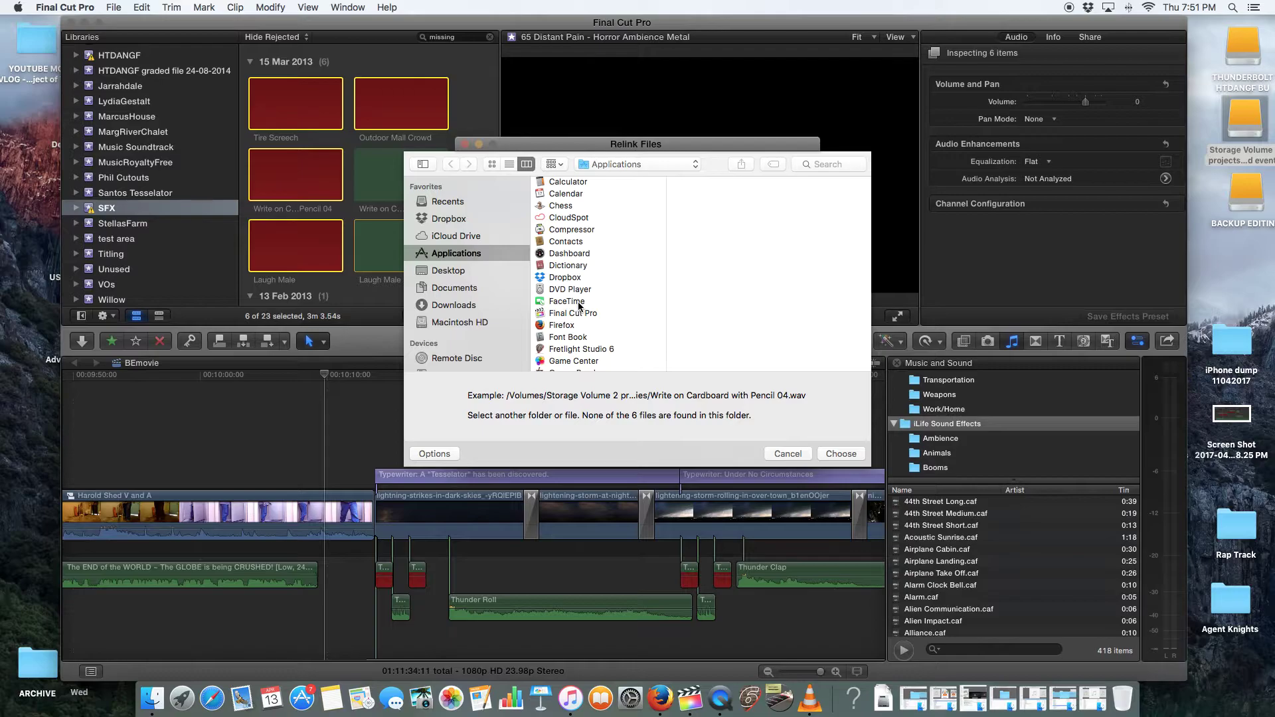
# Search the Applications folder for the missing media, find nothing, and cancel the file browser
pyautogui.scroll(-3, 601, 289)
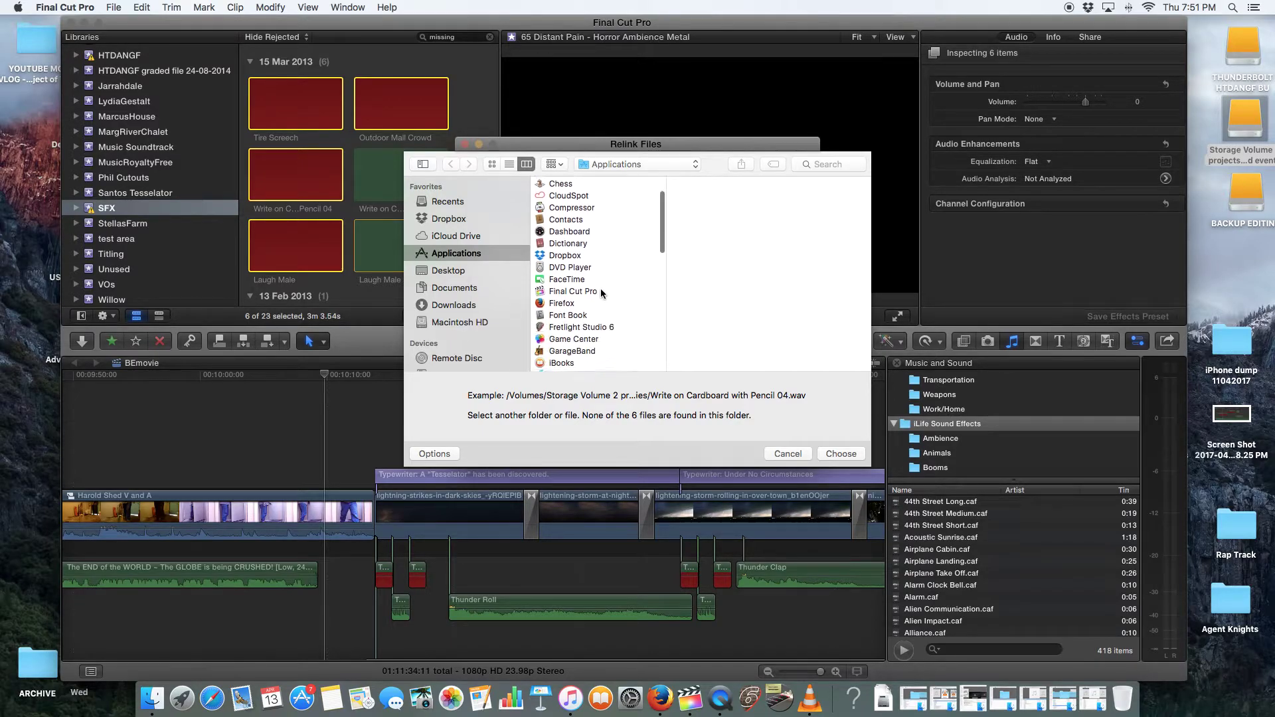
pyautogui.scroll(-3, 600, 289)
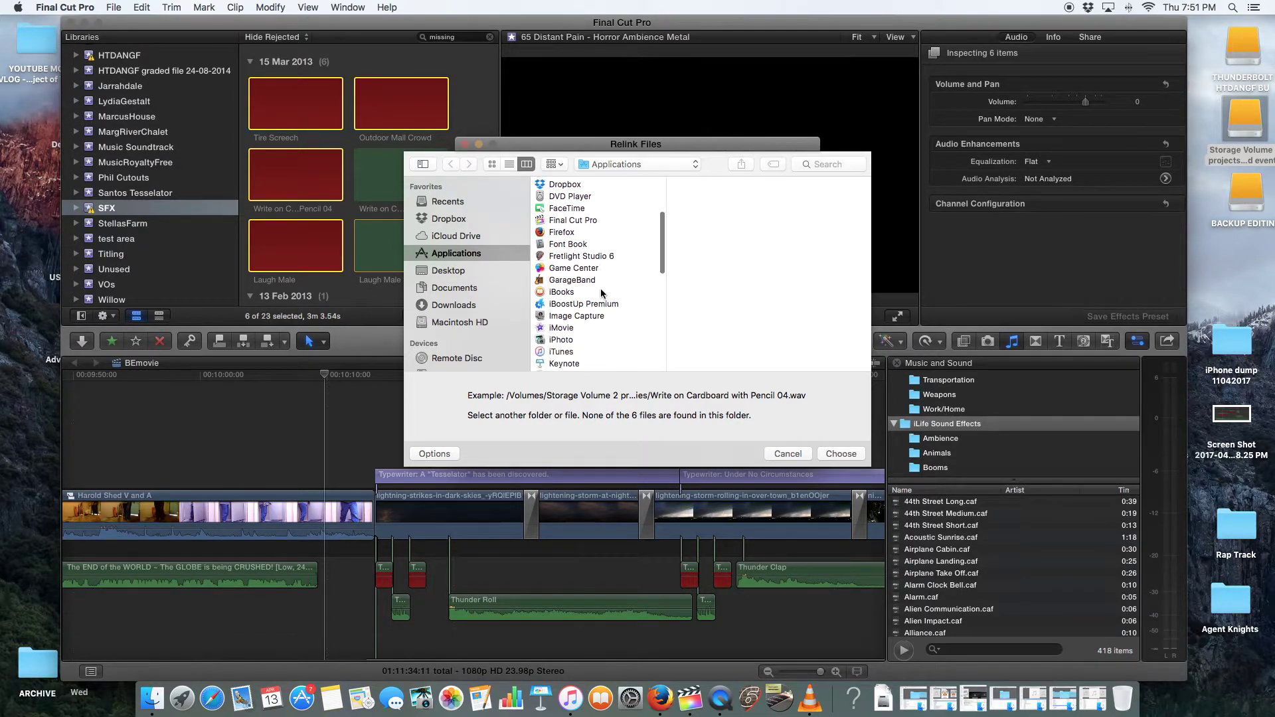
pyautogui.scroll(-2, 600, 293)
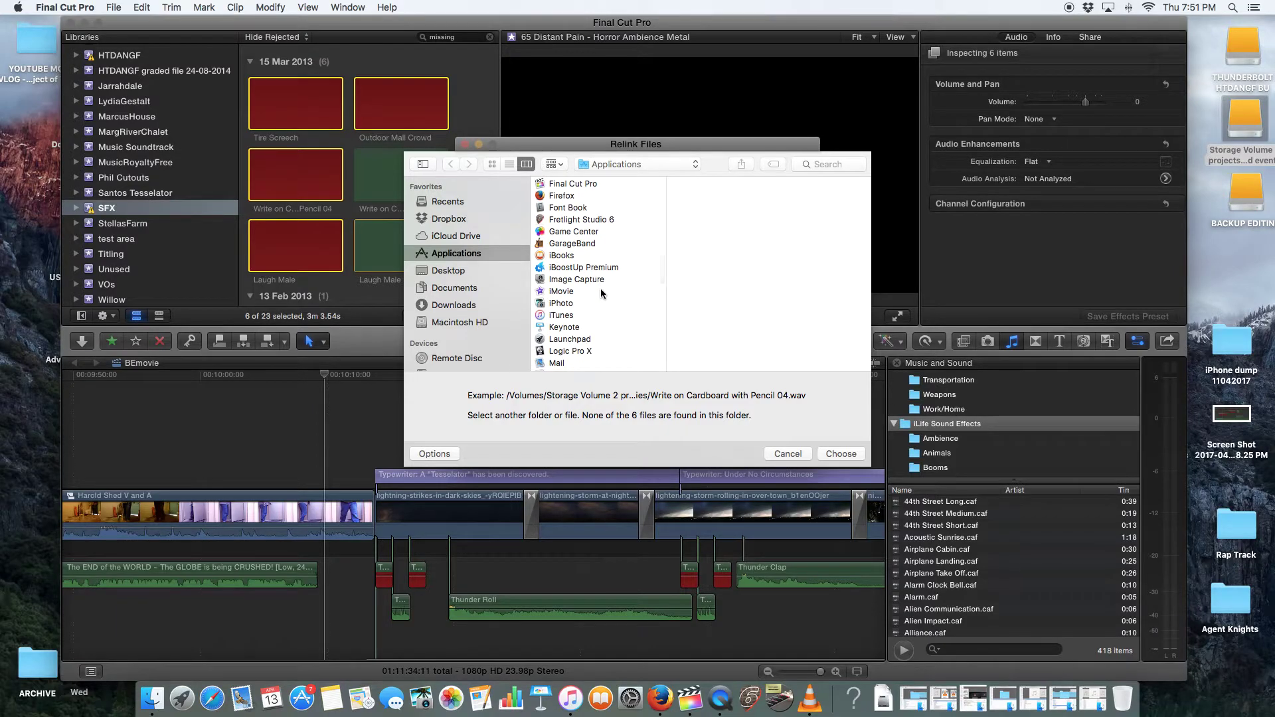
pyautogui.scroll(-3, 601, 293)
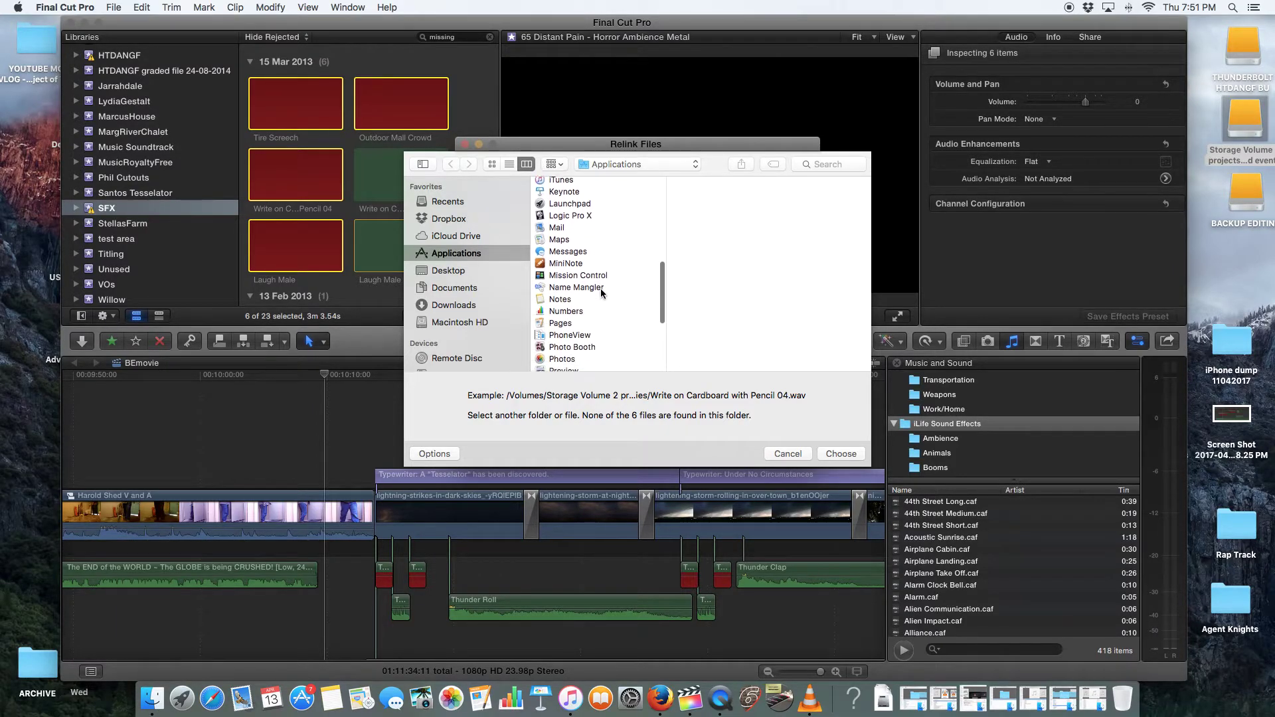
pyautogui.scroll(-1, 601, 293)
pyautogui.scroll(-3, 601, 293)
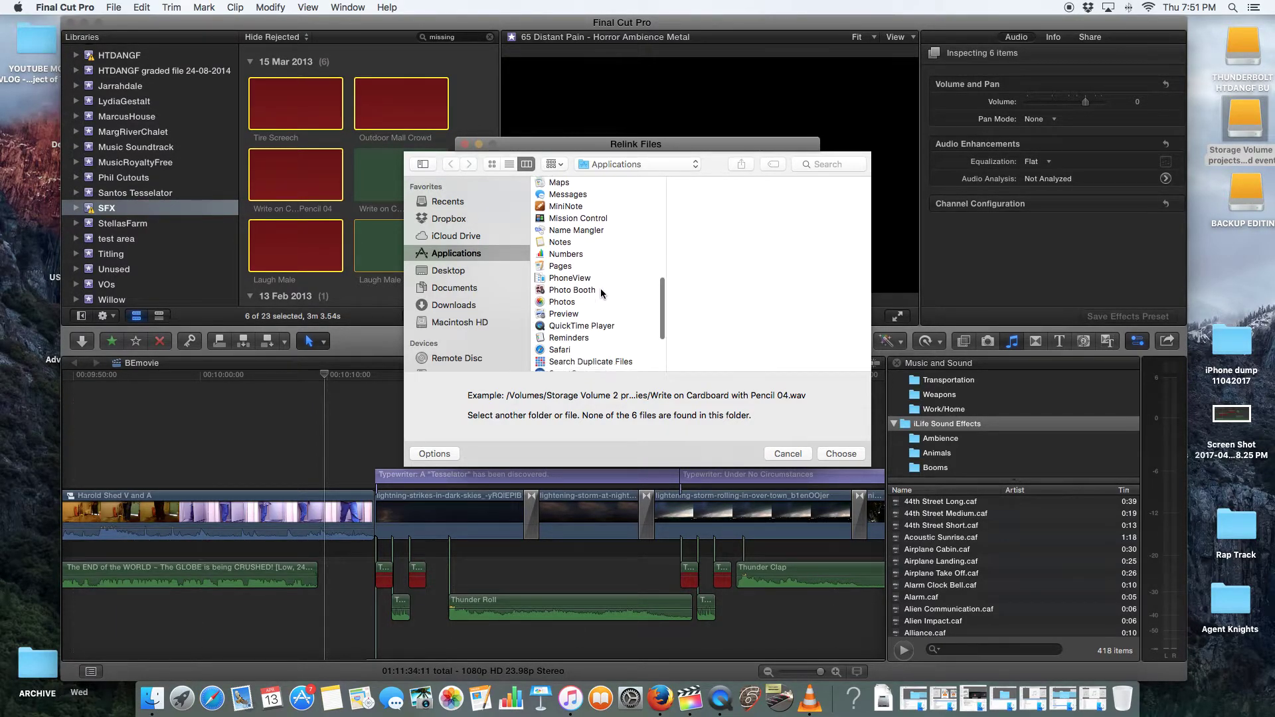
pyautogui.scroll(10, 601, 293)
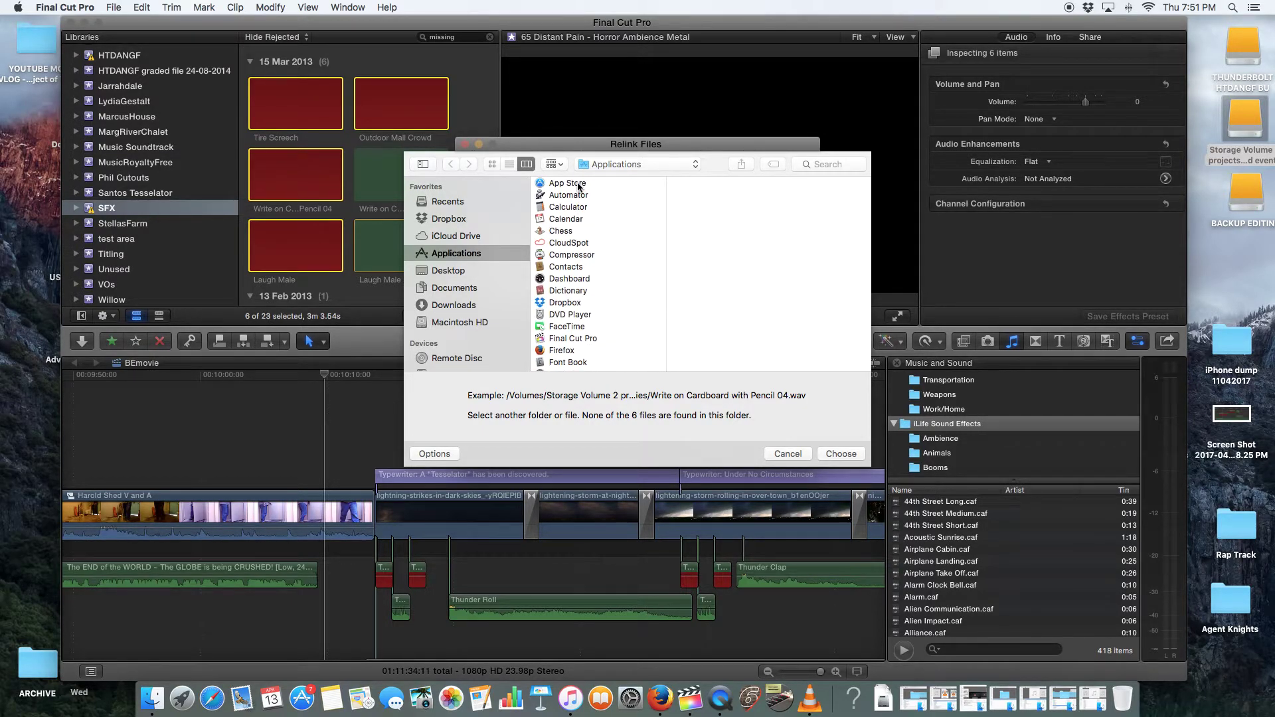
pyautogui.scroll(-2, 582, 215)
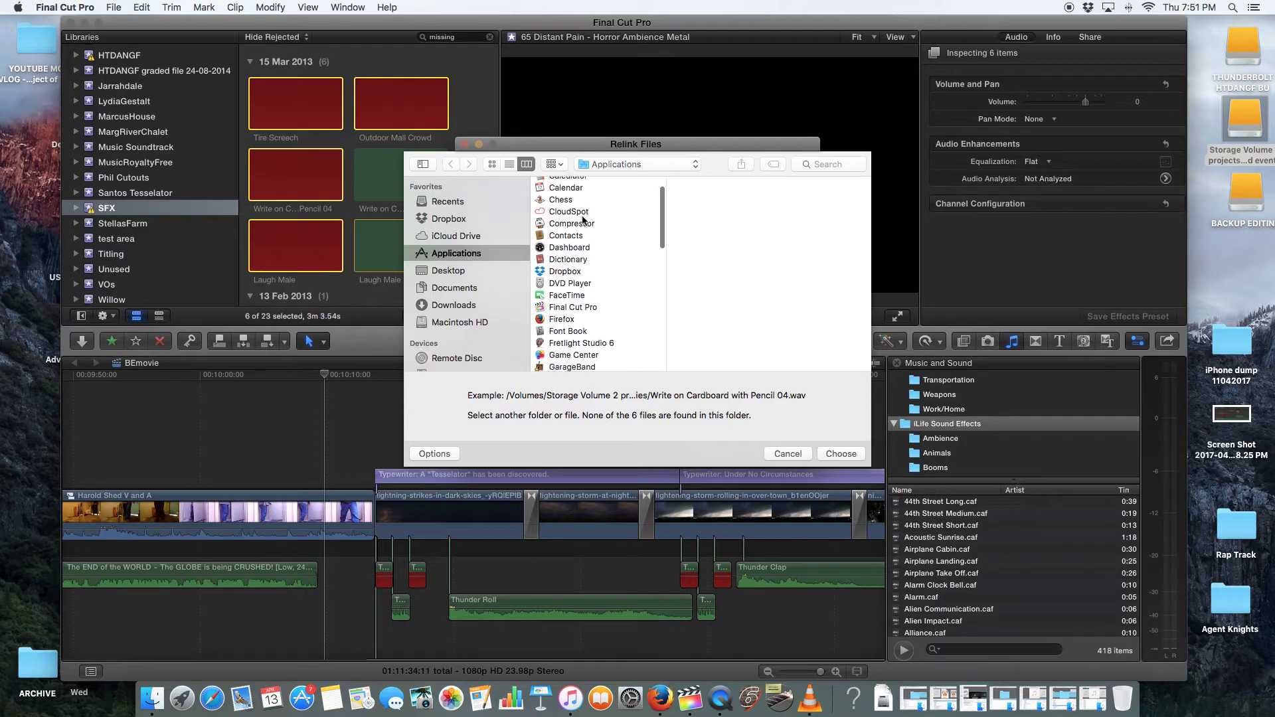
pyautogui.scroll(-3, 583, 220)
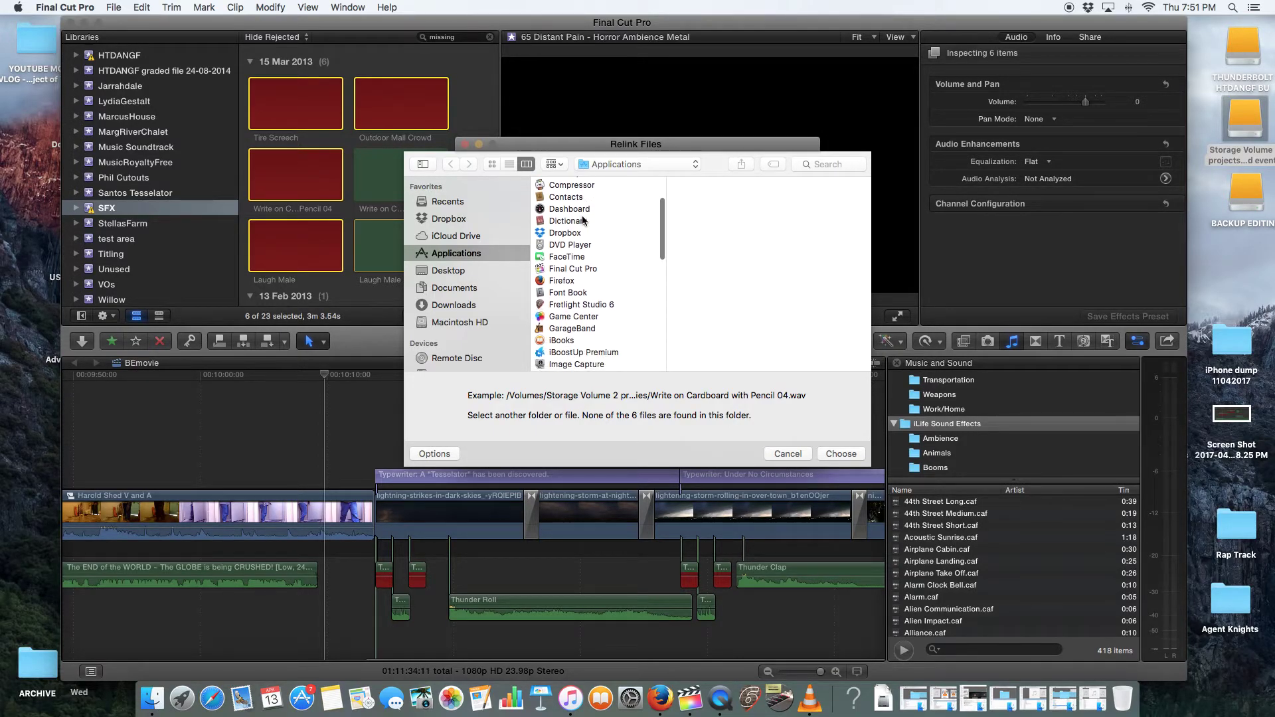
pyautogui.scroll(-4, 584, 220)
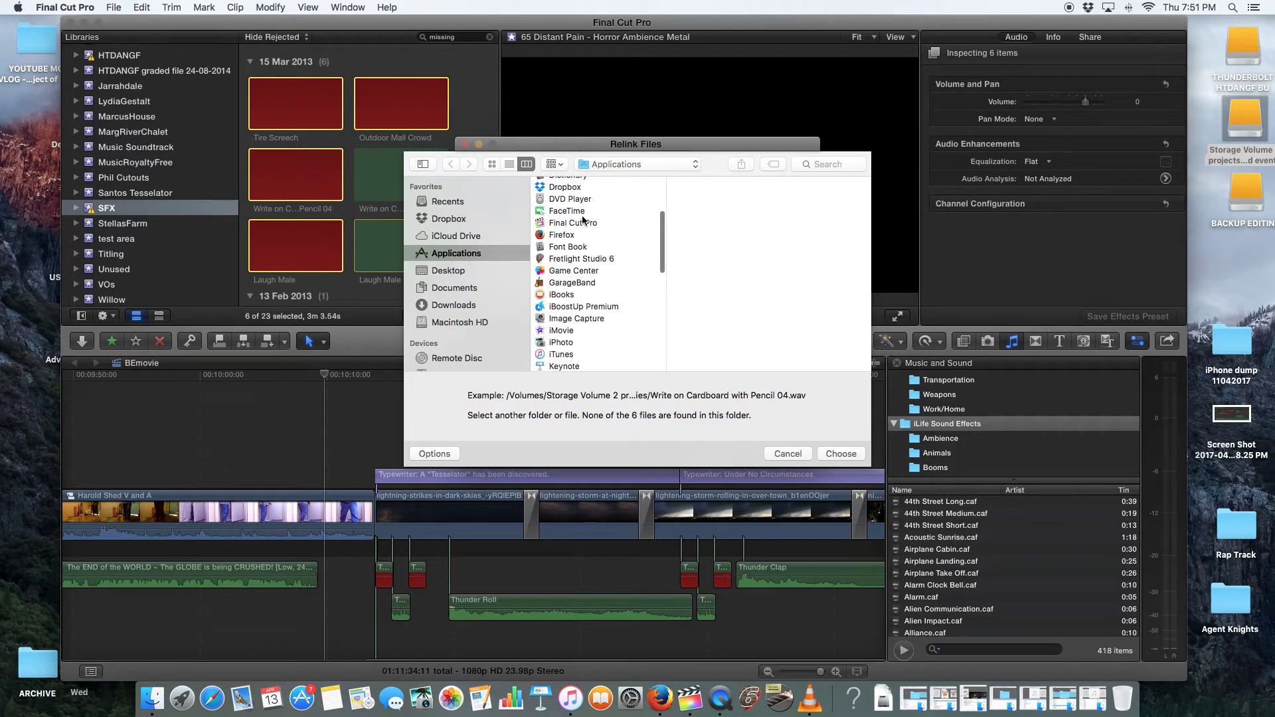
pyautogui.scroll(-1, 583, 220)
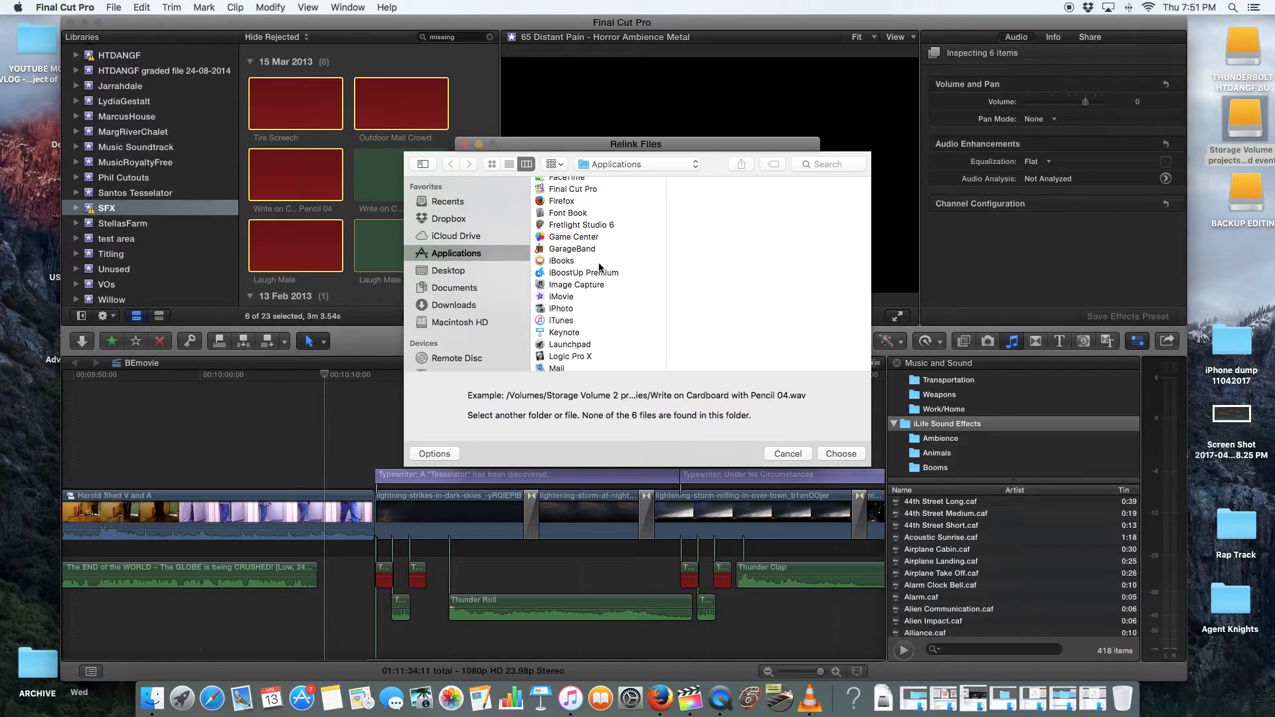
pyautogui.scroll(-2, 599, 267)
pyautogui.scroll(-1, 594, 250)
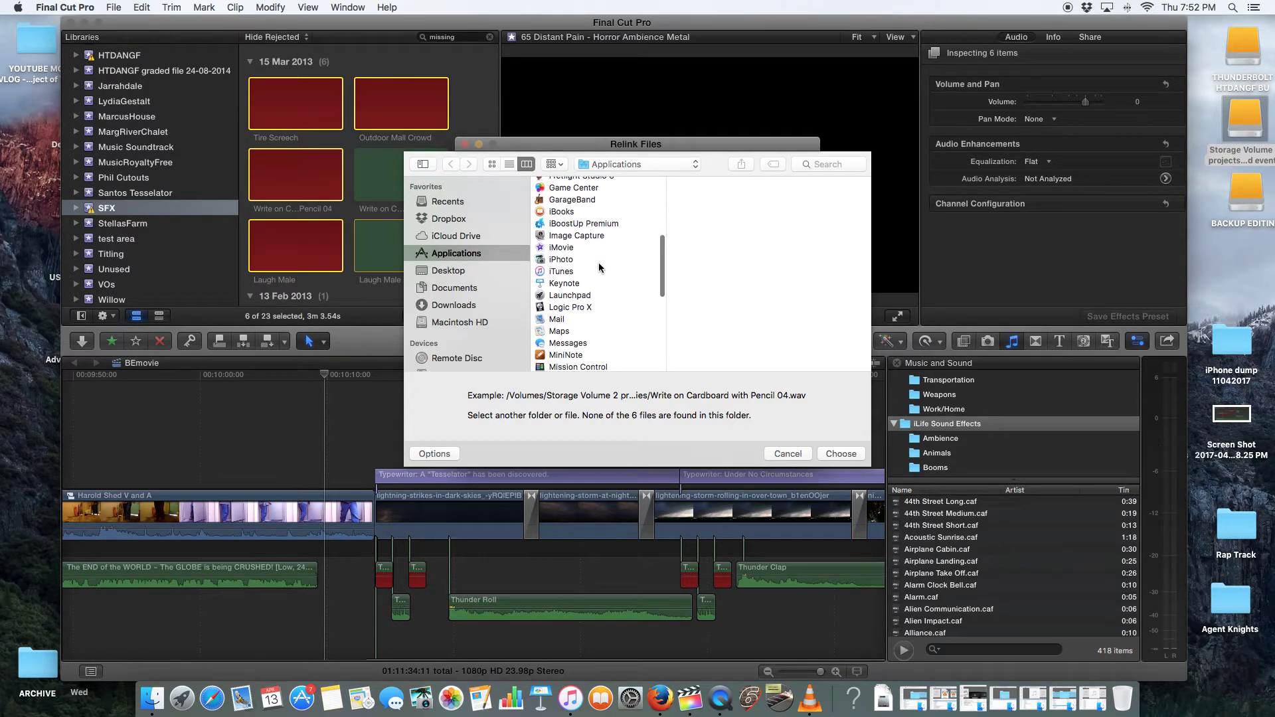
pyautogui.scroll(-1, 594, 252)
pyautogui.scroll(-2, 594, 253)
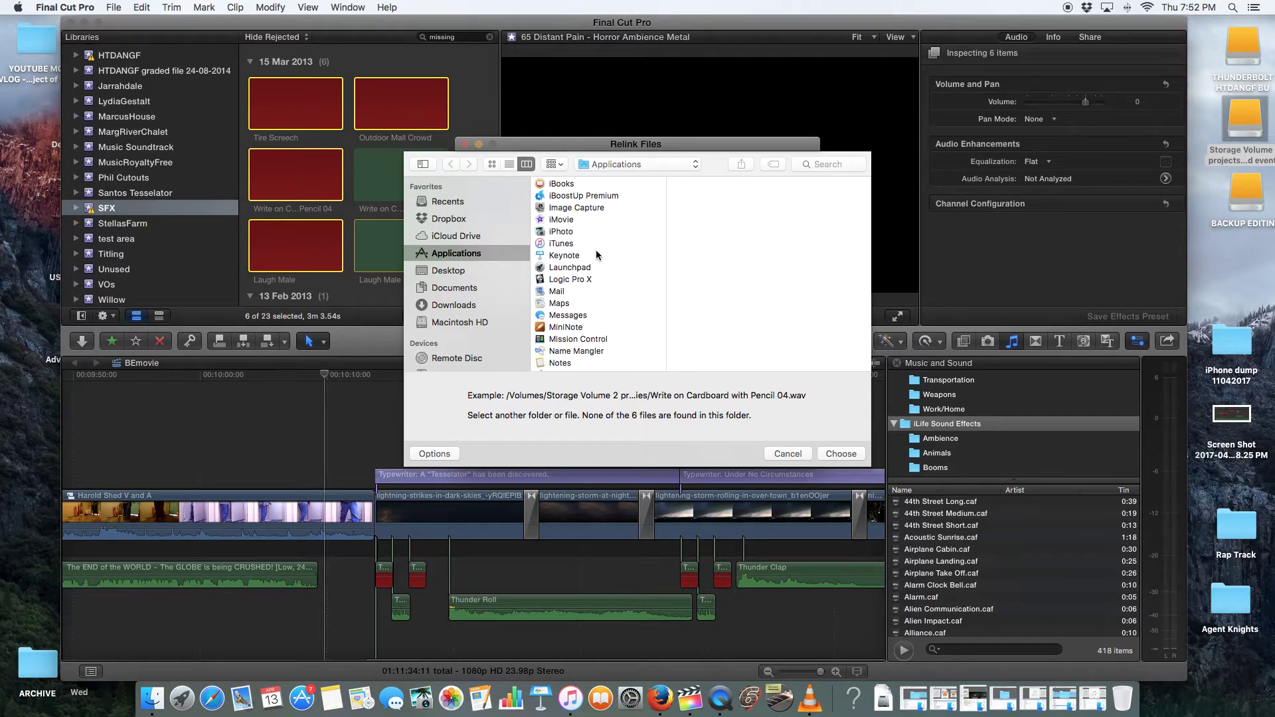
pyautogui.scroll(-2, 596, 253)
pyautogui.scroll(-1, 597, 254)
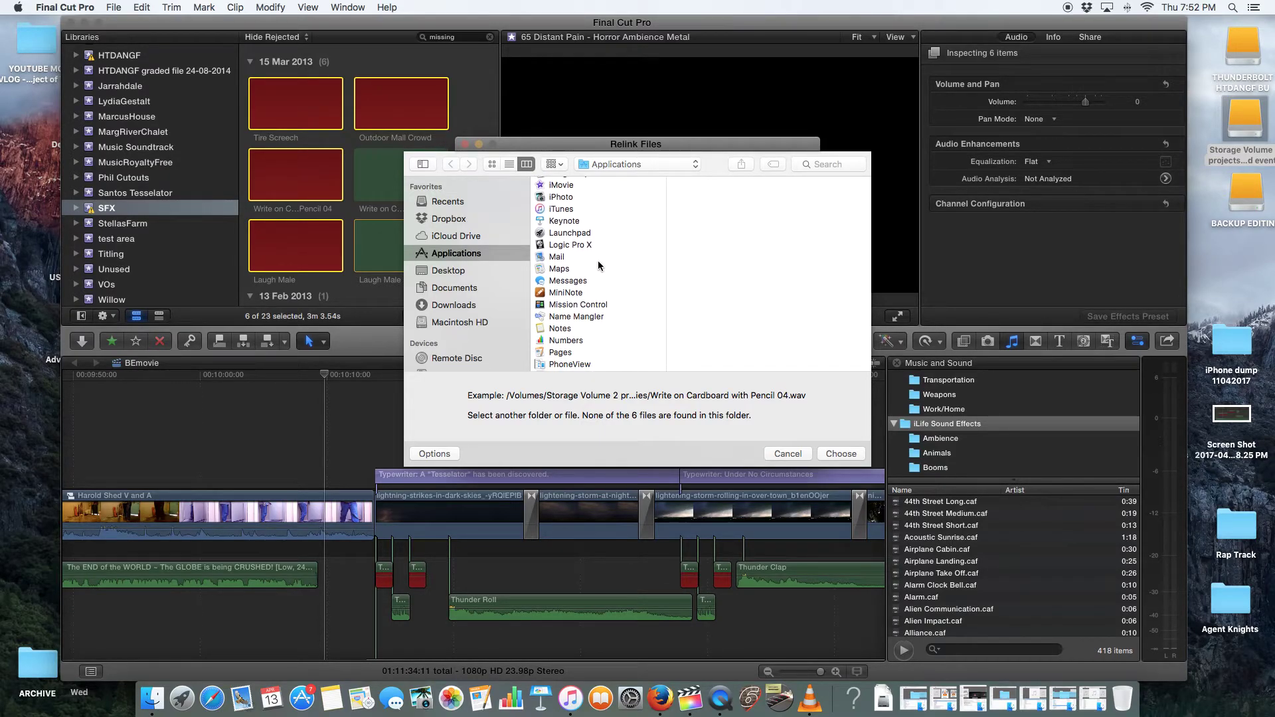
pyautogui.scroll(-4, 598, 260)
pyautogui.scroll(-4, 598, 264)
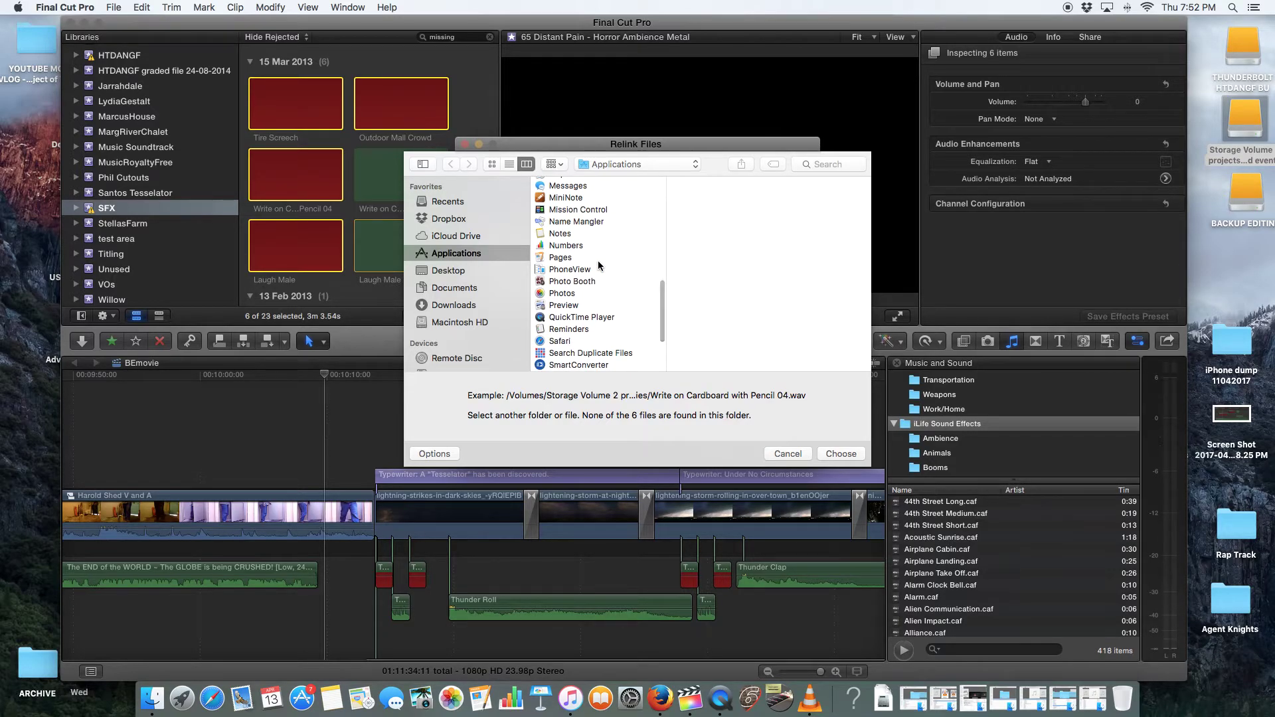
pyautogui.scroll(-2, 598, 264)
pyautogui.scroll(-4, 598, 264)
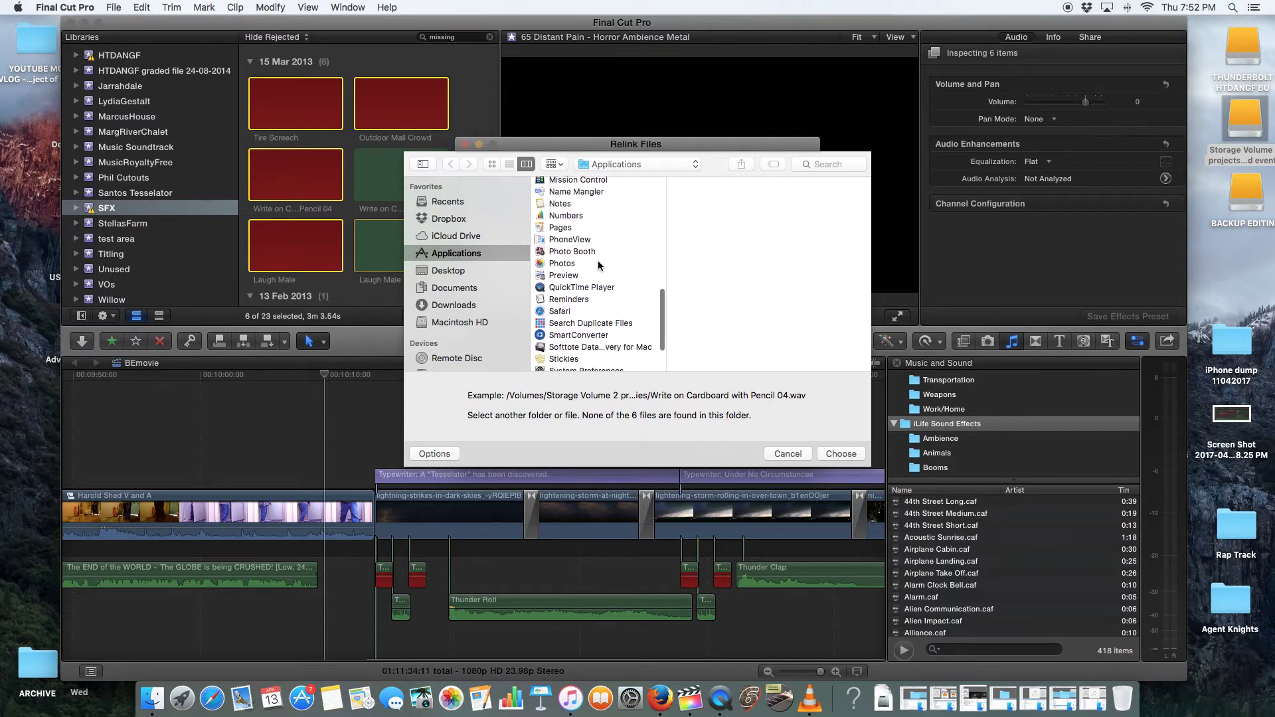
pyautogui.scroll(-2, 598, 265)
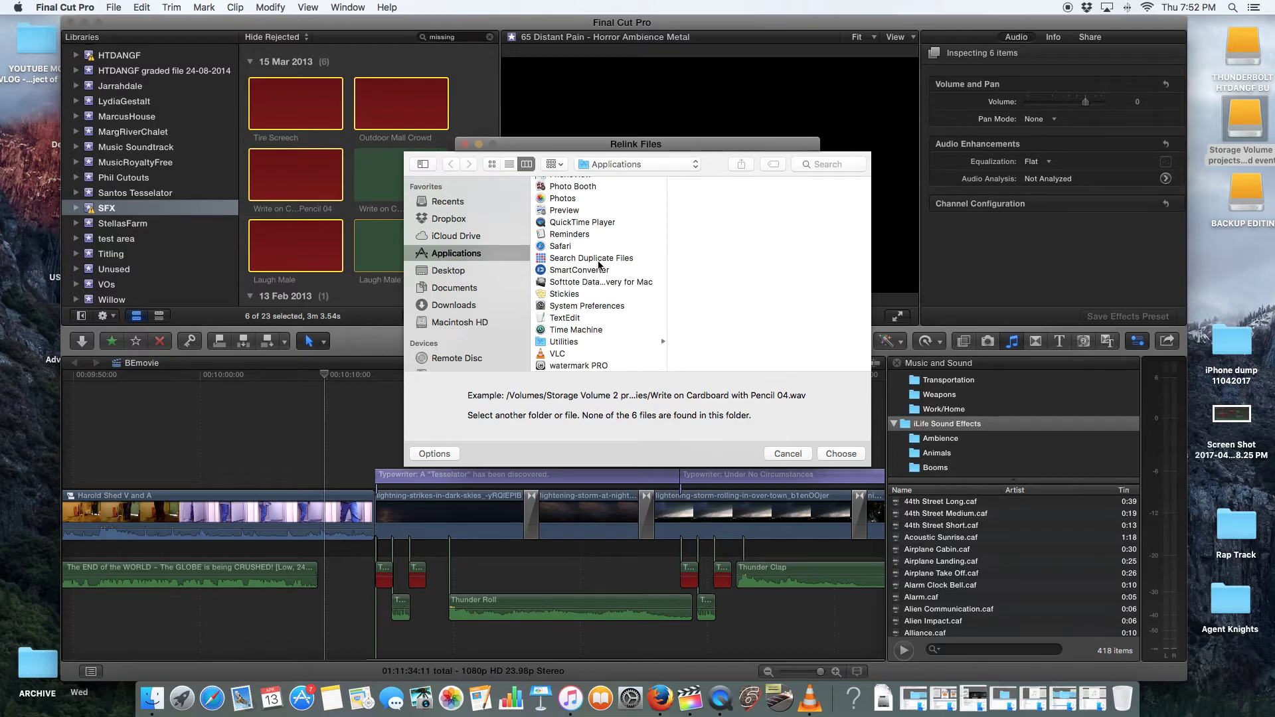
pyautogui.scroll(1, 600, 265)
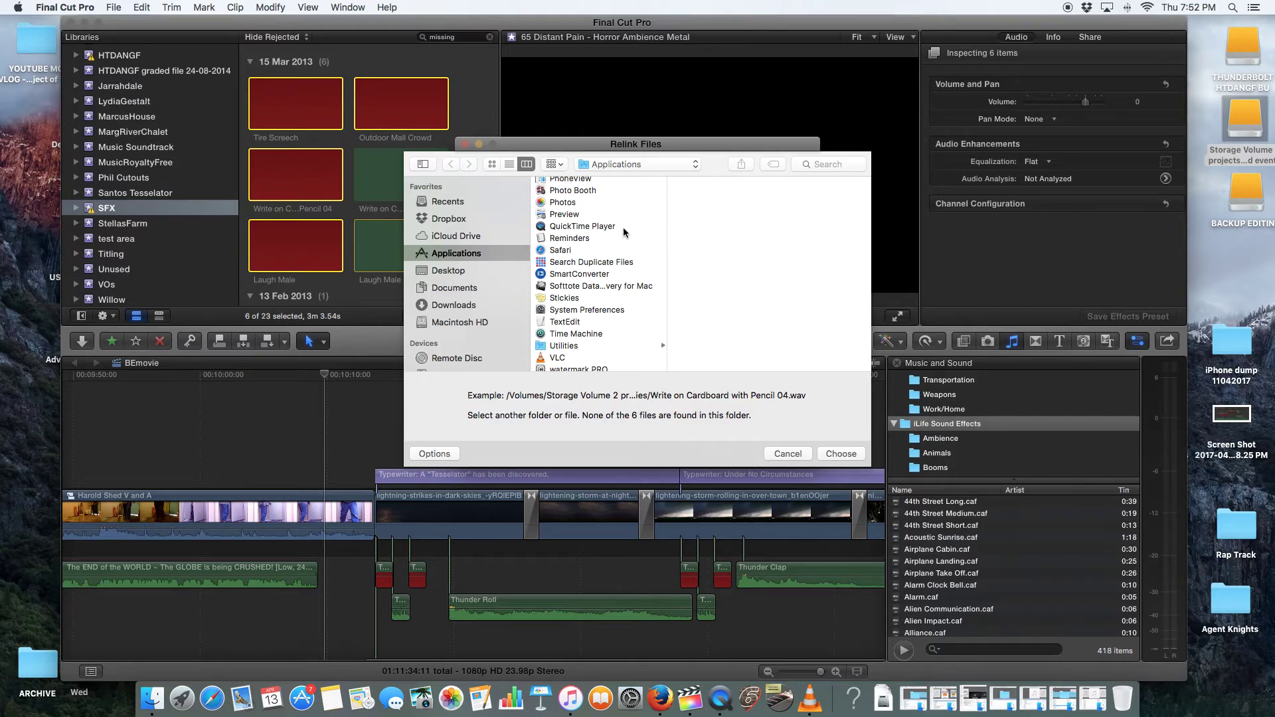
pyautogui.scroll(5, 623, 227)
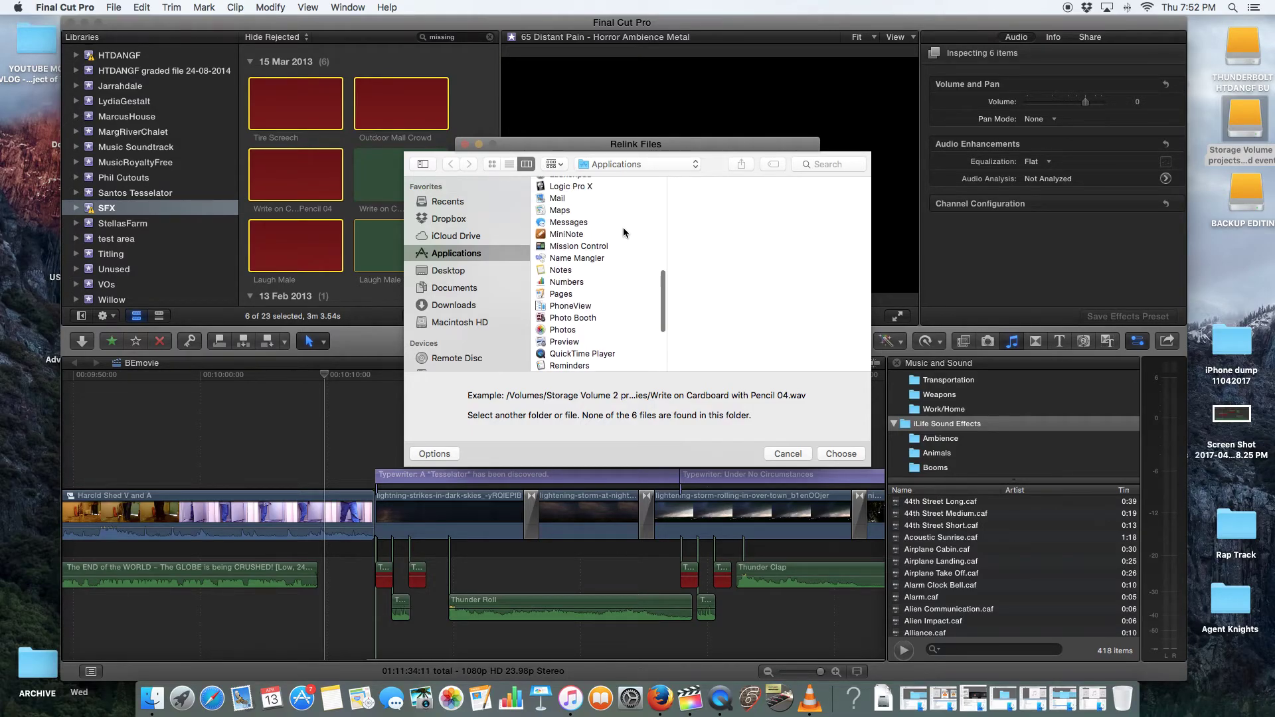
pyautogui.scroll(3, 623, 227)
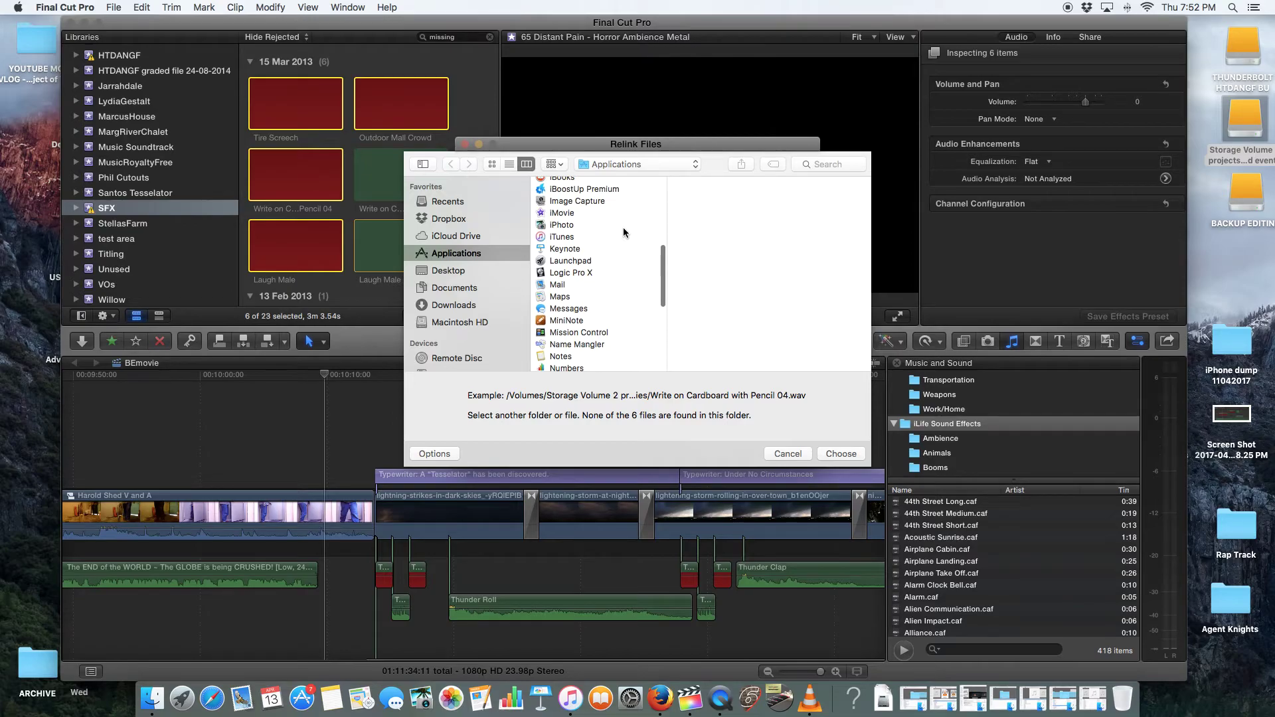
pyautogui.click(795, 456)
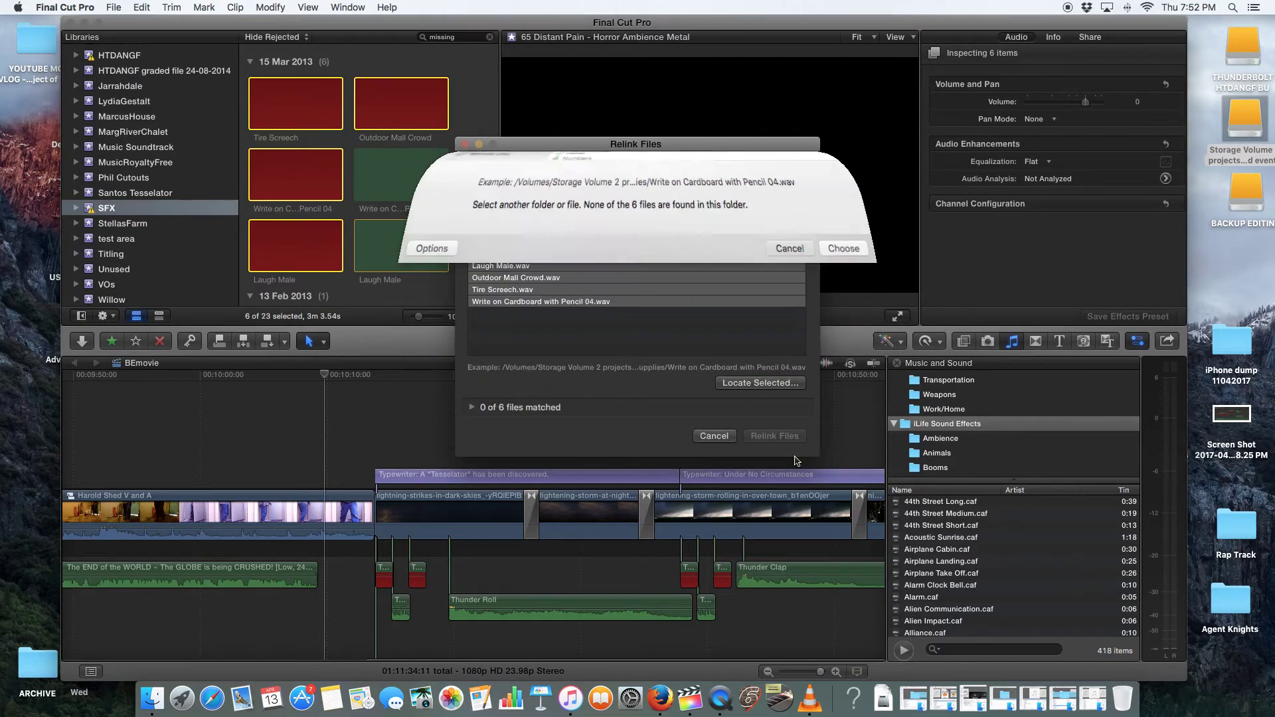
# Cancel the Relink Files dialog, leaving the six sound-effect clips unlinked
pyautogui.click(714, 437)
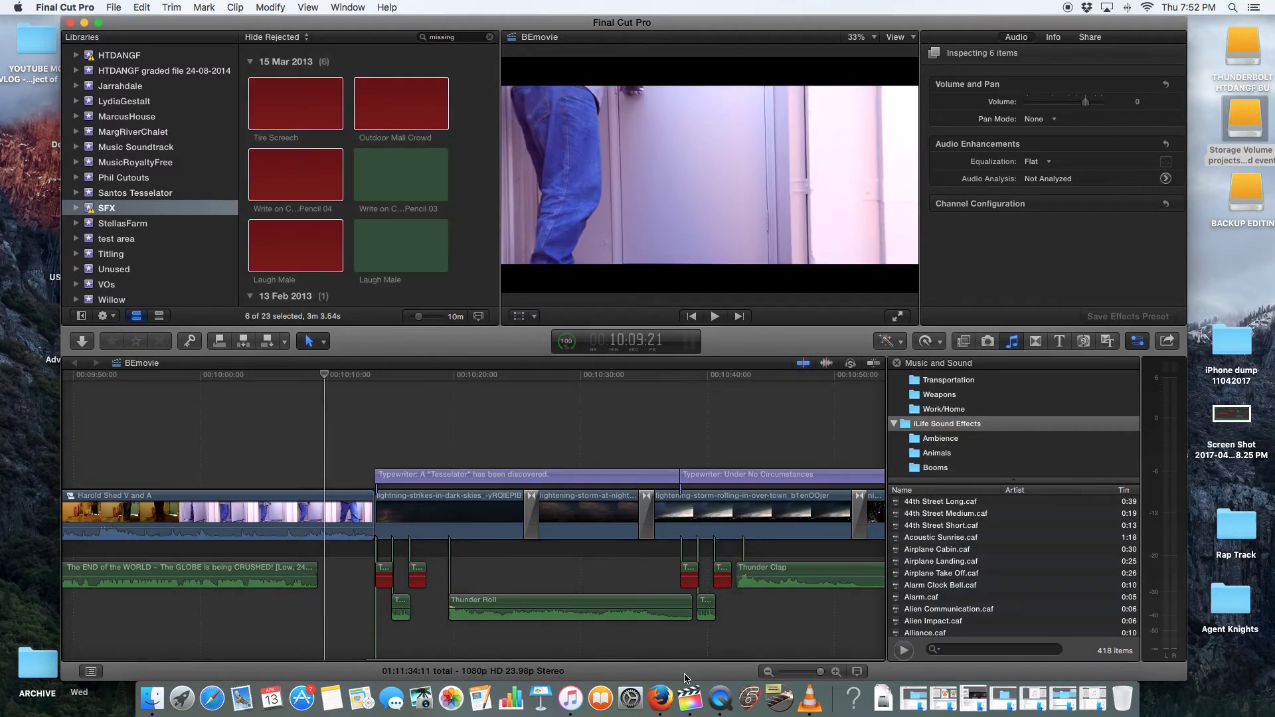